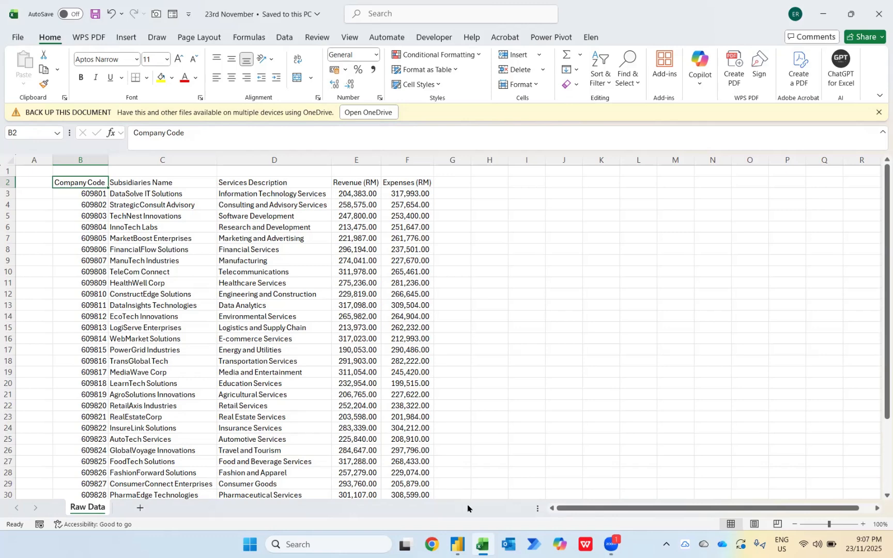
# Step: Switch to Power BI Desktop and start a blank report
pyautogui.moveTo(457, 542)
pyautogui.click(447, 464)
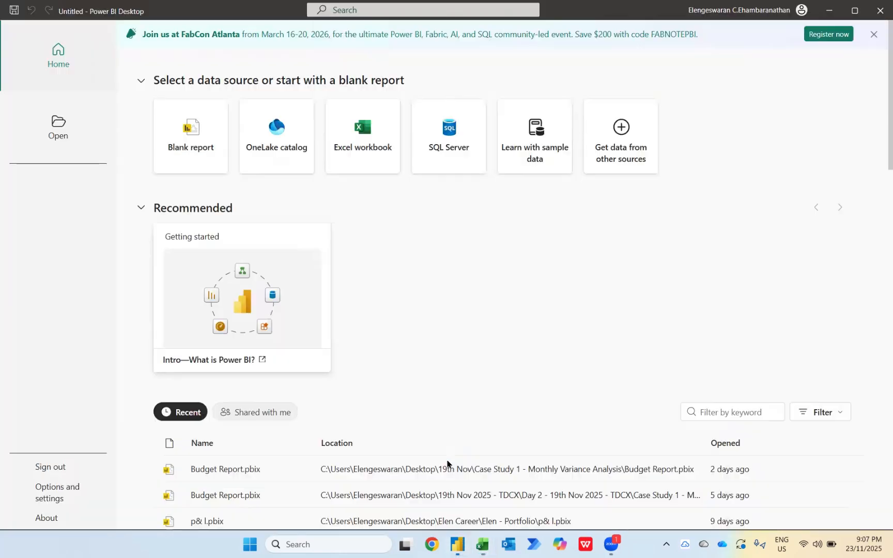
pyautogui.click(190, 161)
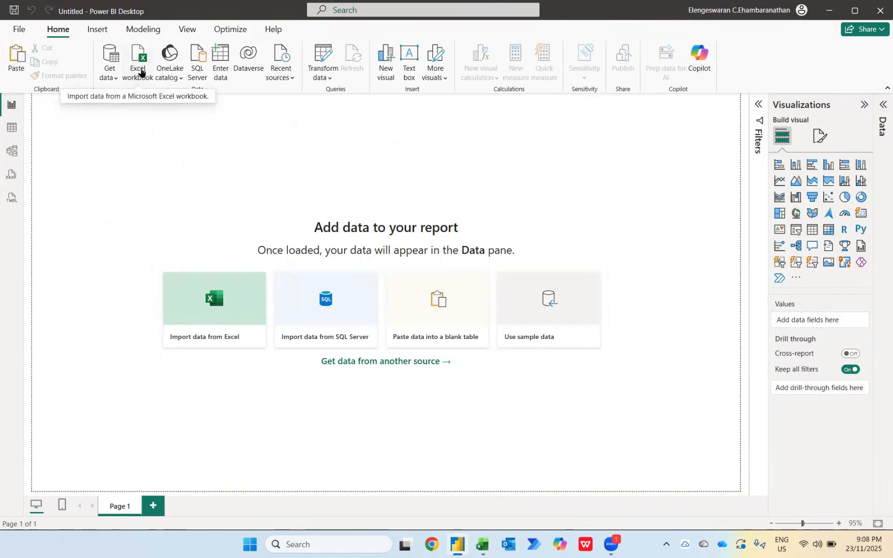
# Step: Import the 23rd November Excel workbook from the Documents folder and open its Raw Data sheet in Power Query Editor for transformation
pyautogui.click(110, 72)
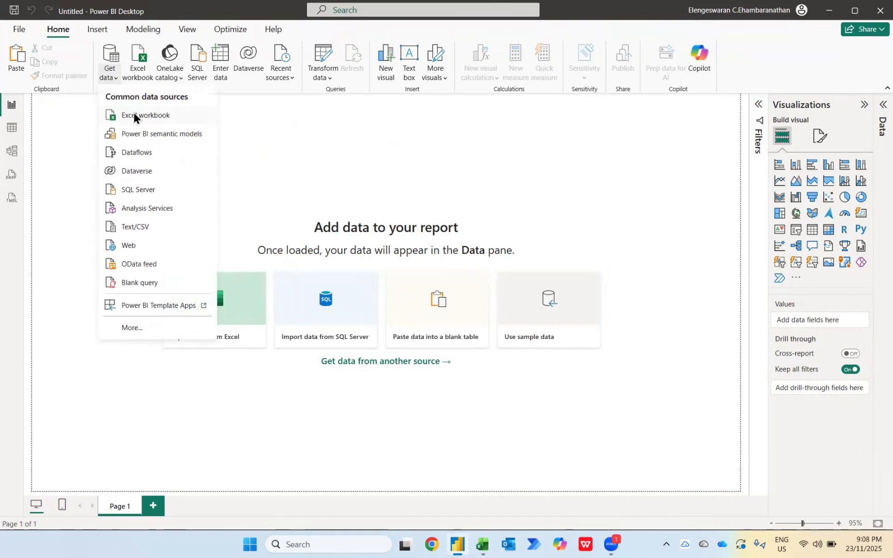
pyautogui.click(132, 61)
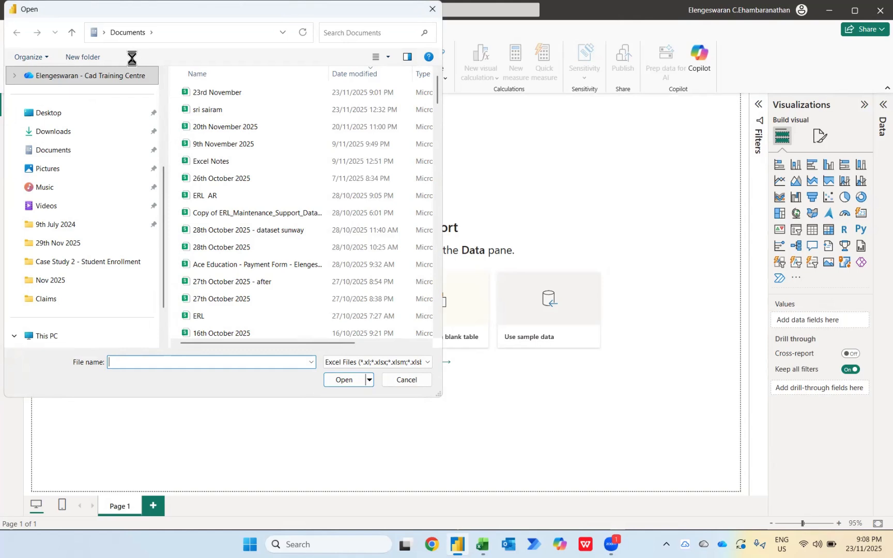
pyautogui.click(49, 136)
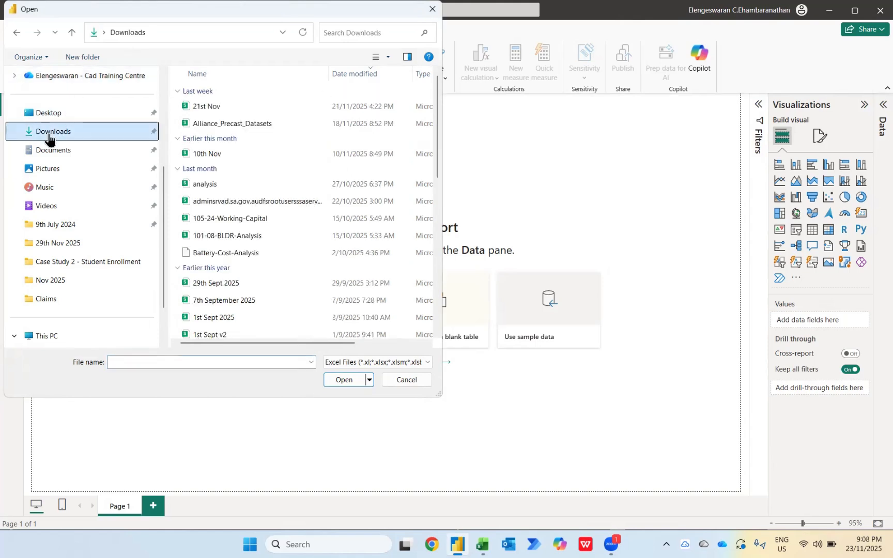
pyautogui.click(48, 150)
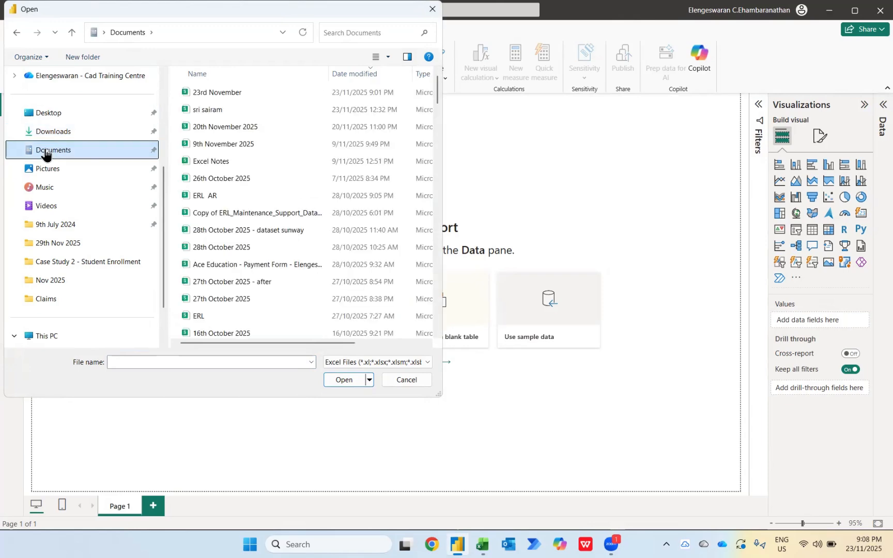
pyautogui.click(50, 117)
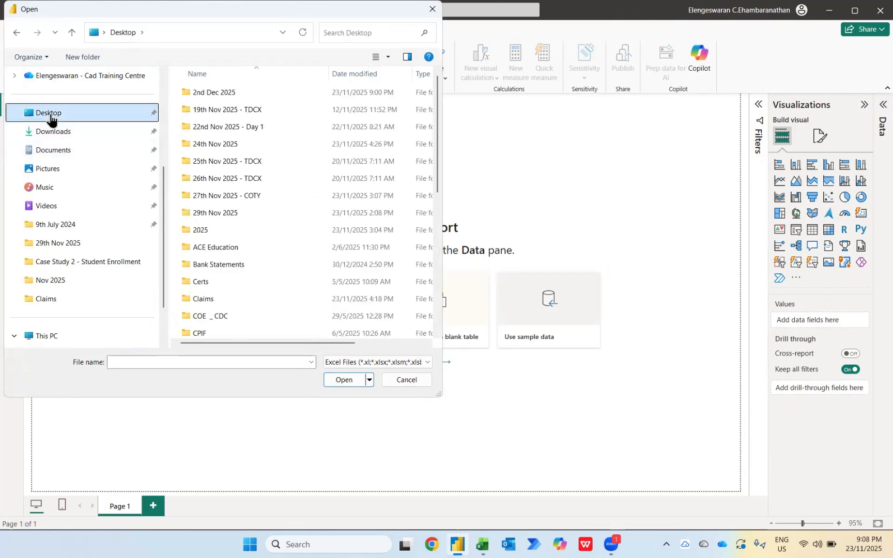
pyautogui.click(41, 132)
pyautogui.click(31, 150)
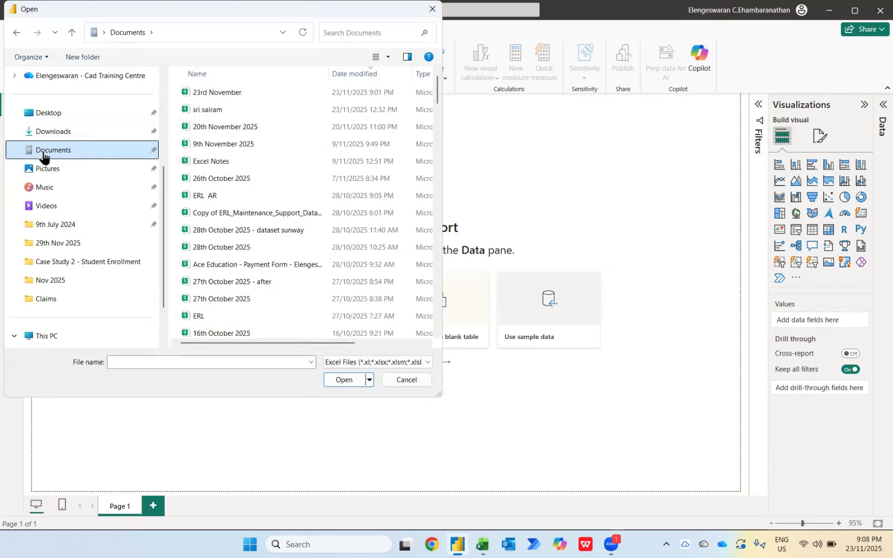
pyautogui.click(213, 94)
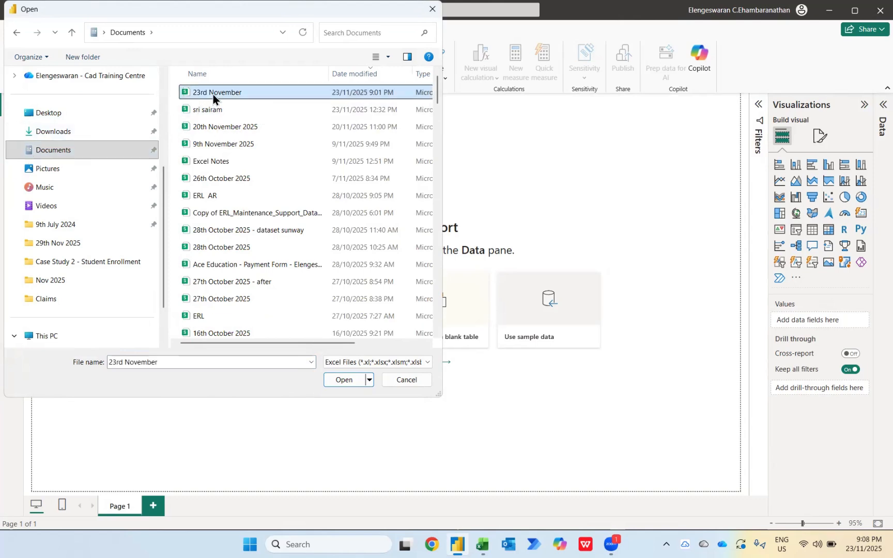
pyautogui.click(339, 380)
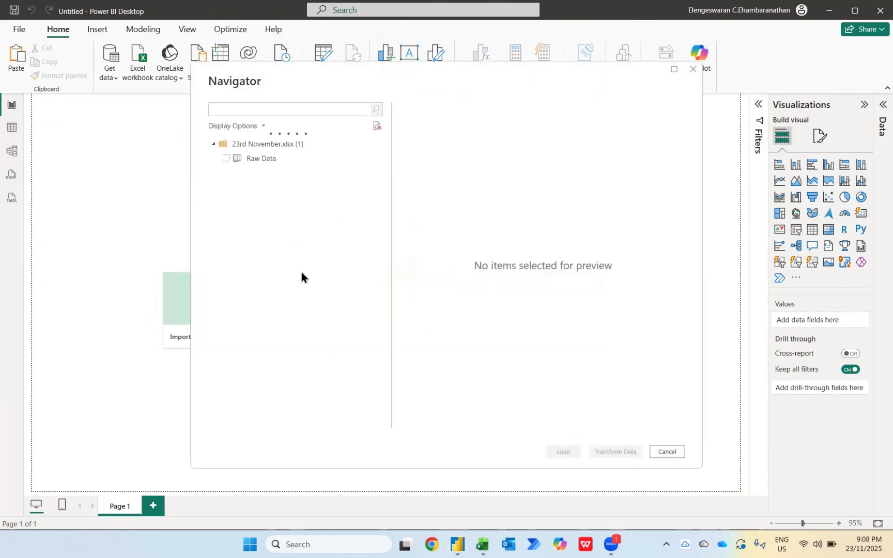
pyautogui.click(224, 158)
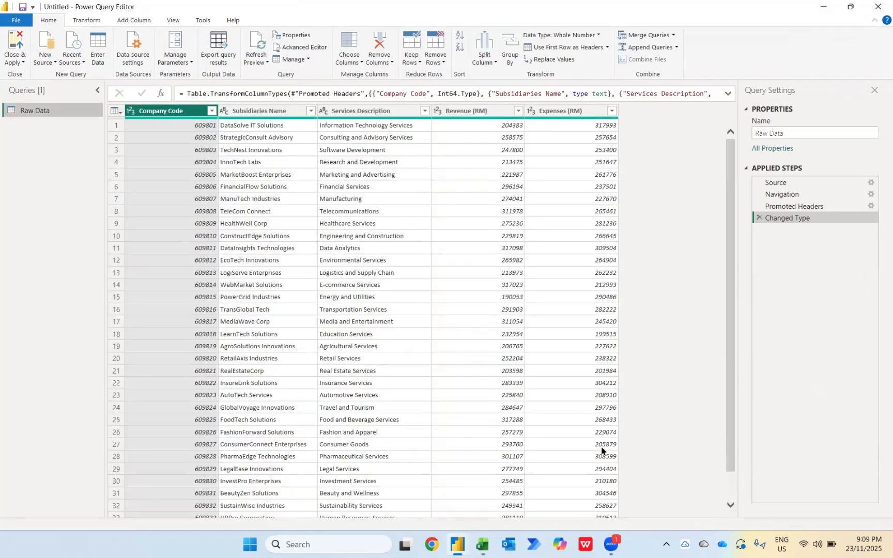
# Step: Add a calculated column that subtracts Expenses (RM) from Revenue (RM)
pyautogui.click(473, 112)
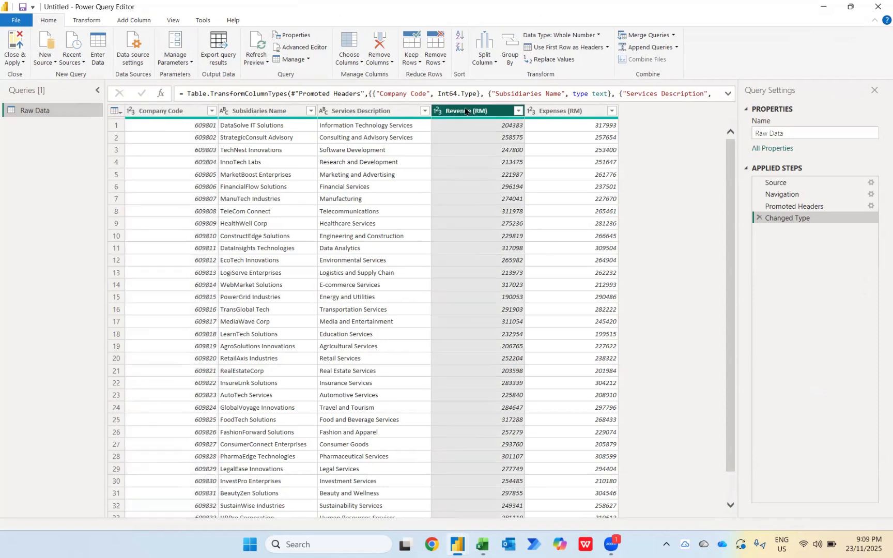
pyautogui.keyDown('ctrl'); pyautogui.click(562, 115); pyautogui.keyUp('ctrl')
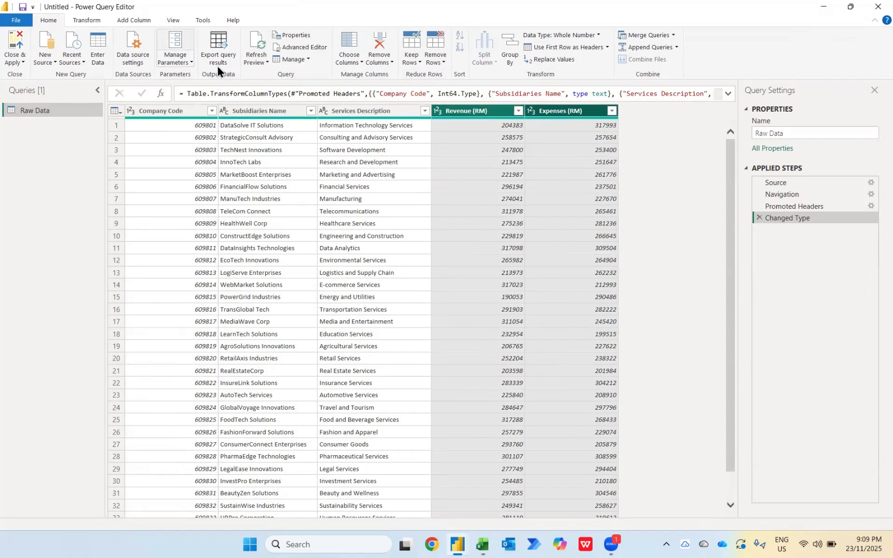
pyautogui.click(111, 24)
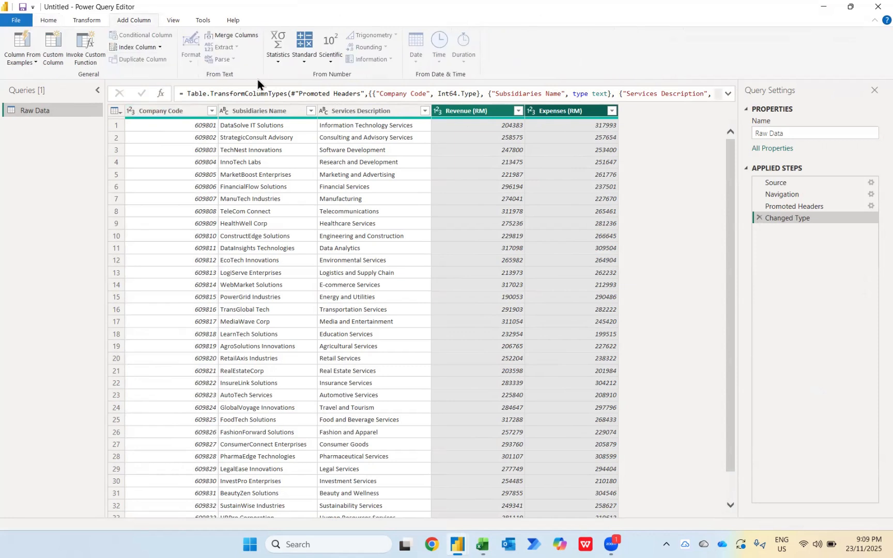
pyautogui.click(307, 63)
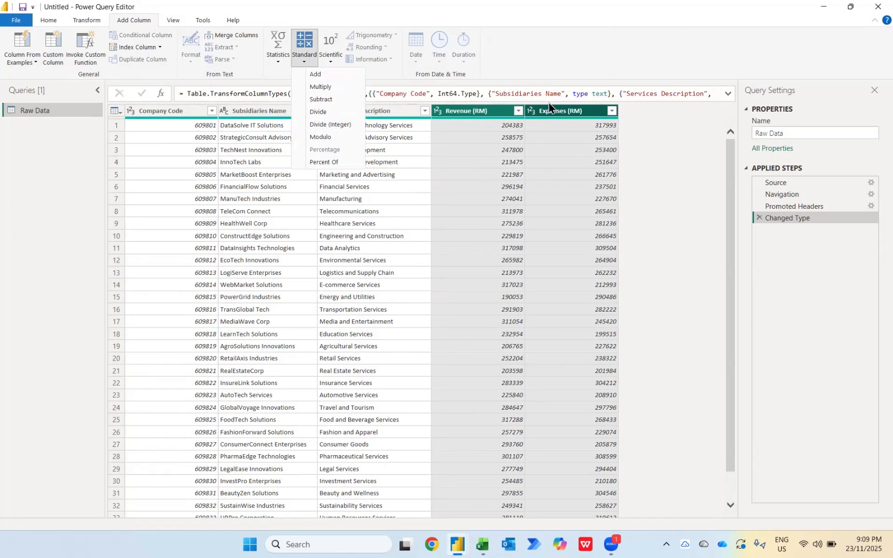
pyautogui.click(321, 99)
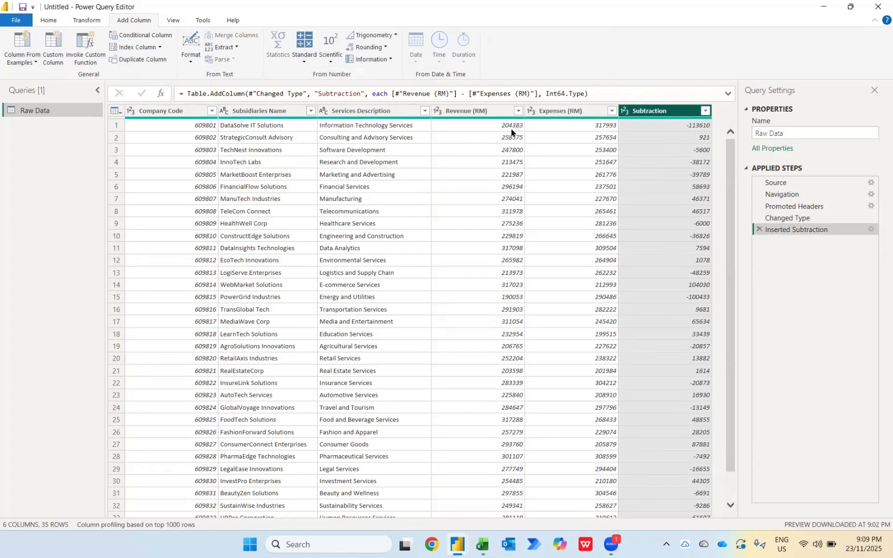
# Step: Rename the new subtraction column as Profit / (Loss)
pyautogui.doubleClick(654, 109)
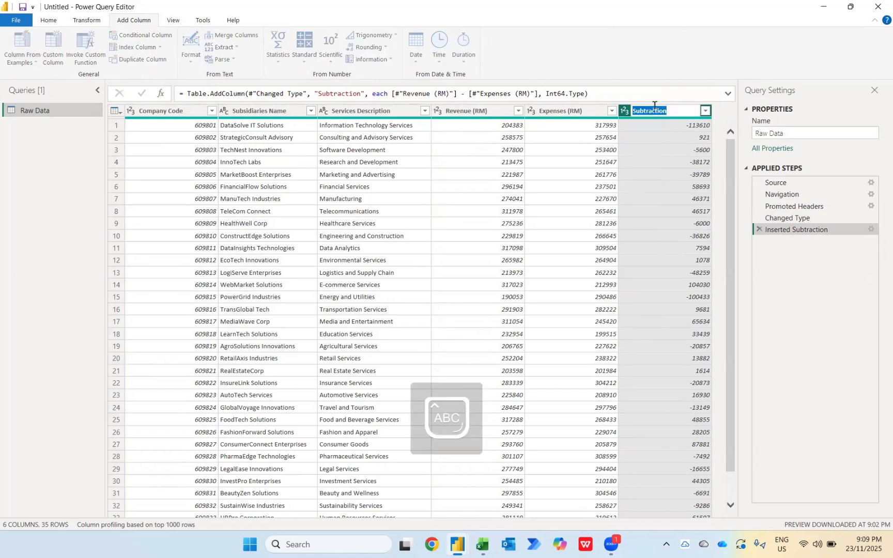
pyautogui.write('Profit / (Loss)')
pyautogui.press('Return')
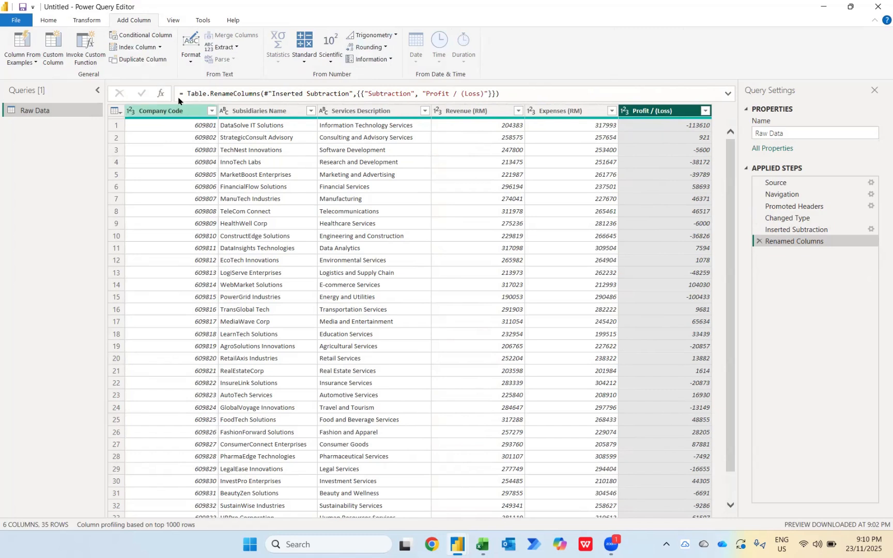
# Step: Start a conditional column named Status with a condition testing whether Profit / (Loss) is greater than 0
pyautogui.click(109, 36)
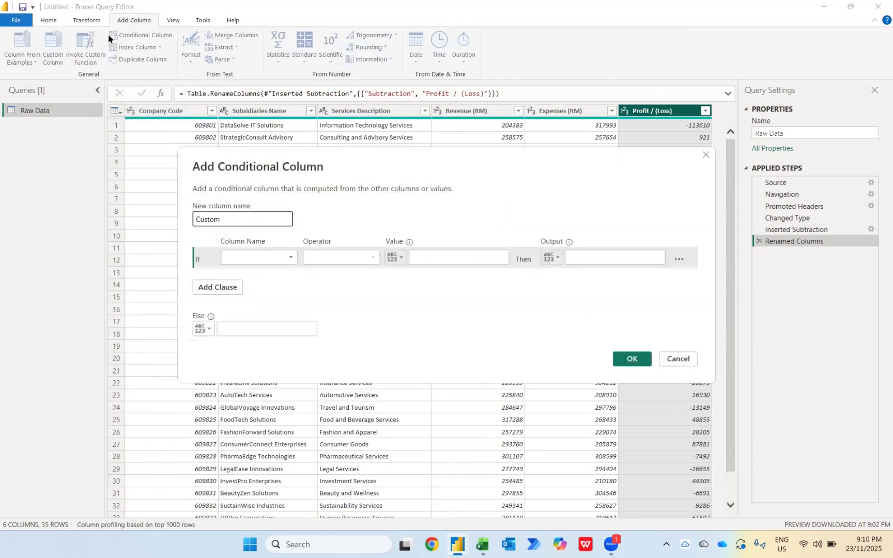
pyautogui.doubleClick(238, 215)
pyautogui.write('Status')
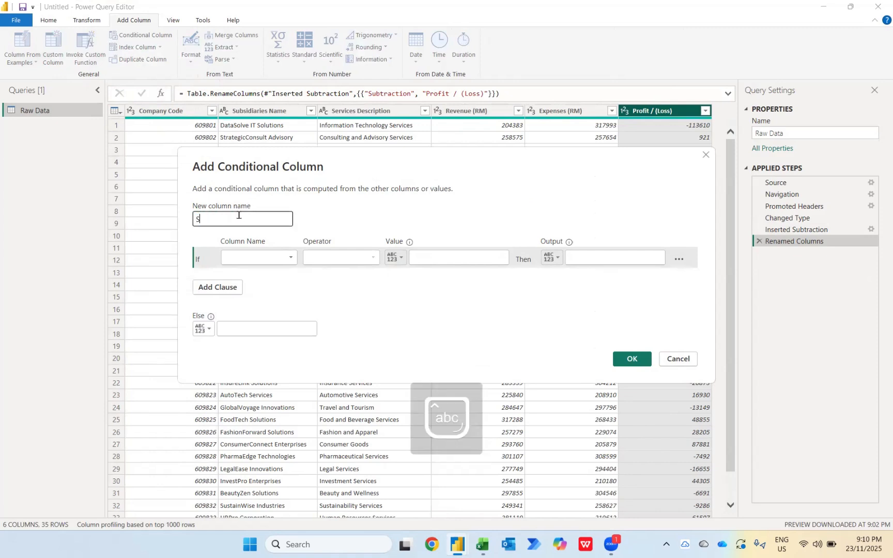
pyautogui.click(253, 260)
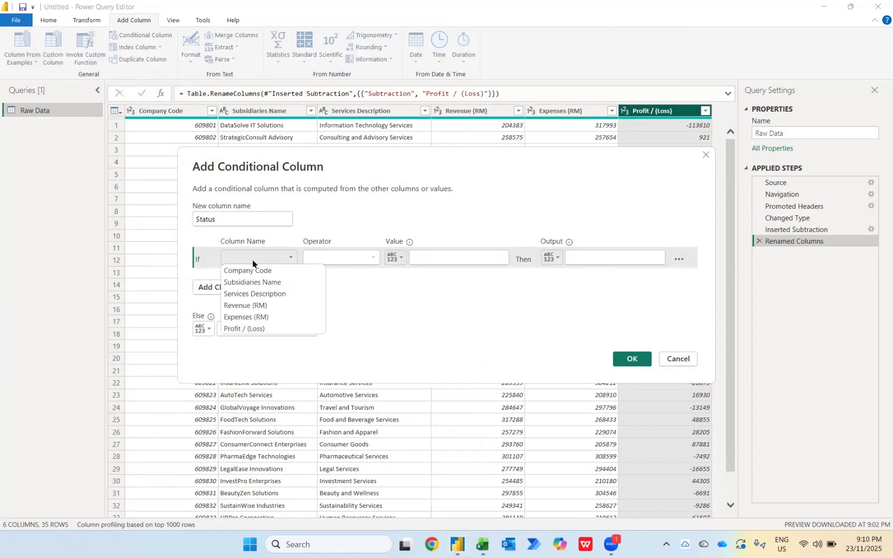
pyautogui.click(247, 328)
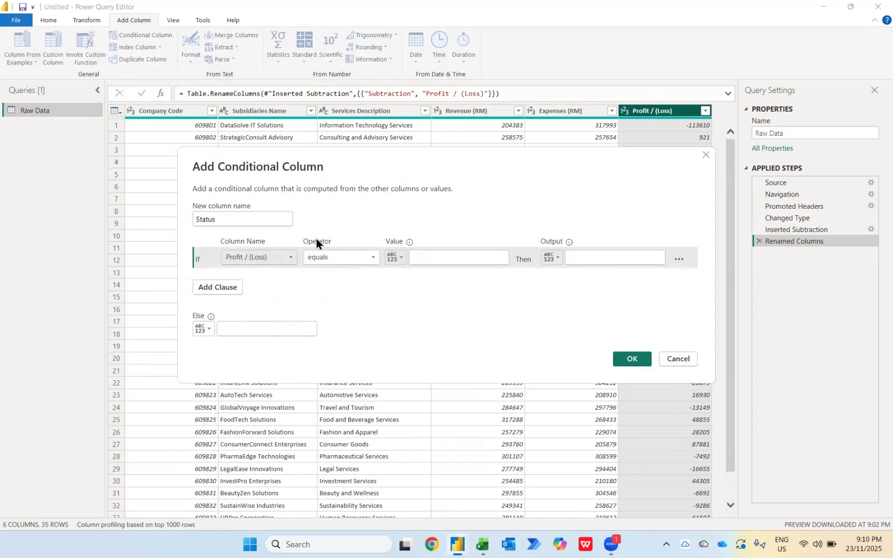
pyautogui.click(327, 259)
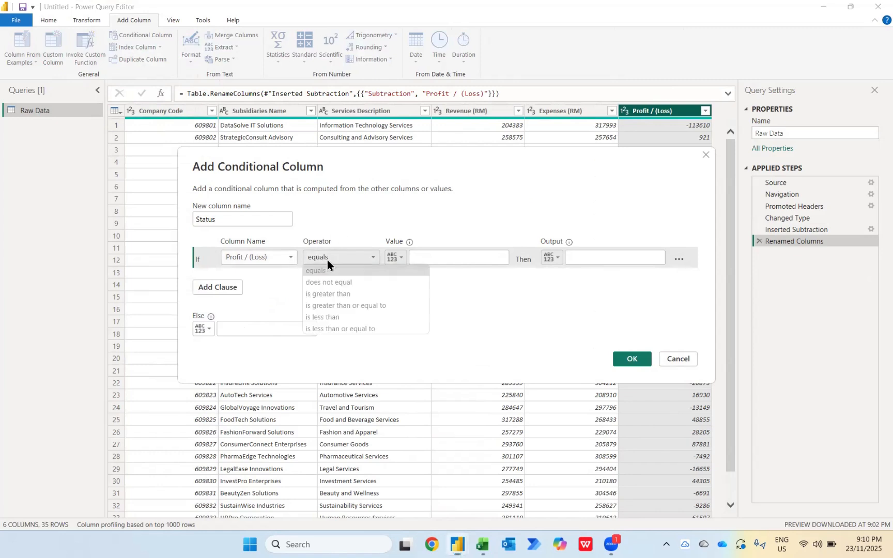
pyautogui.click(327, 293)
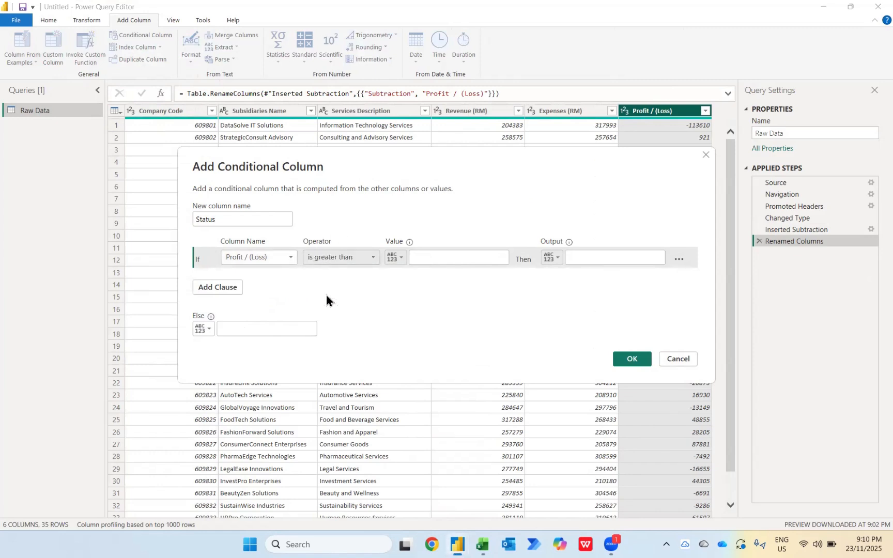
pyautogui.click(426, 259)
pyautogui.write('0')
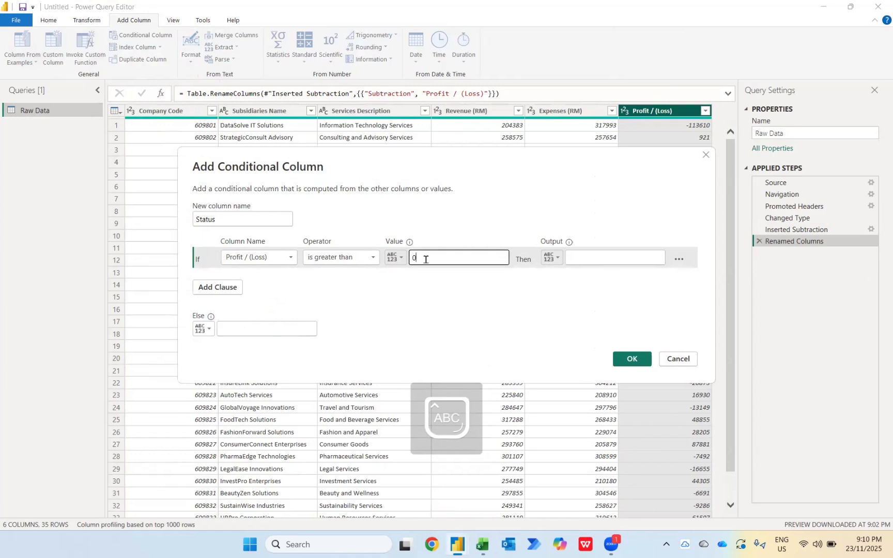
# Step: Set the condition's output to Profit and the else value to Loss, and create the Status column
pyautogui.click(587, 252)
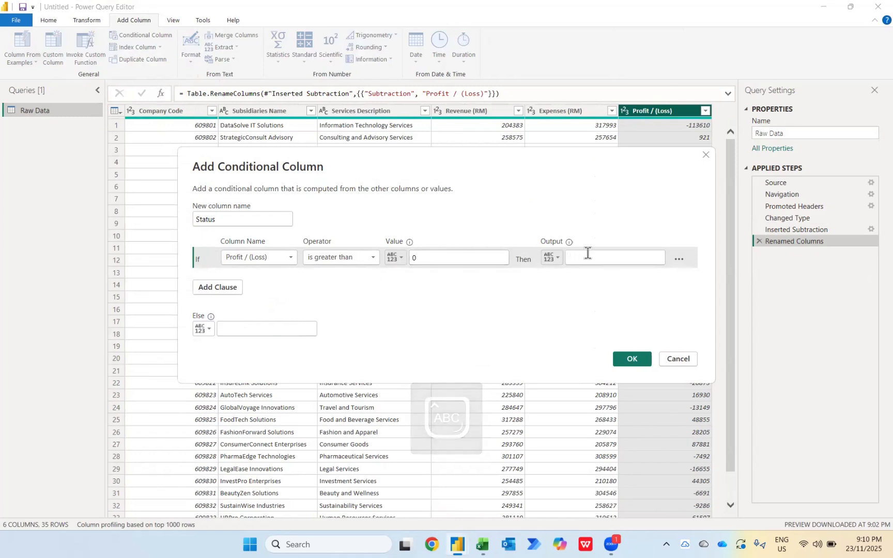
pyautogui.write('p')
pyautogui.press('BackSpace')
pyautogui.write('Profit')
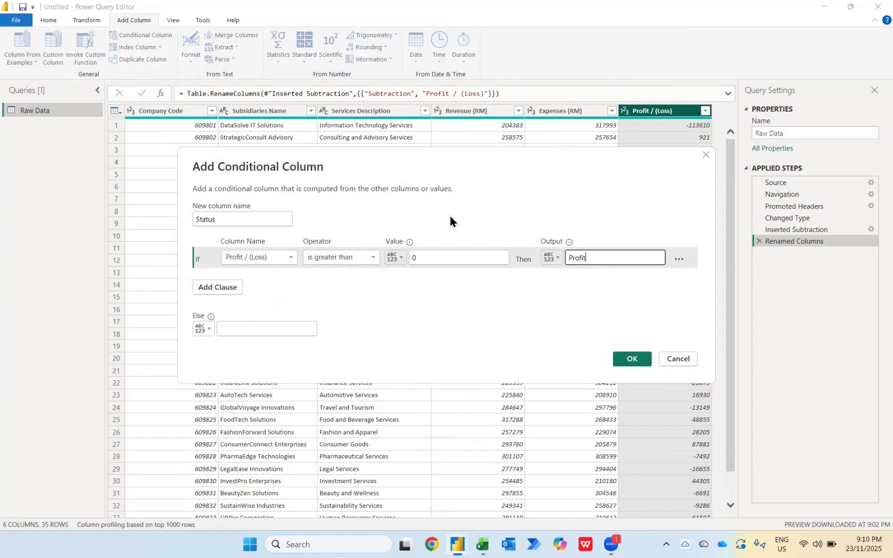
pyautogui.click(238, 332)
pyautogui.write('Loss')
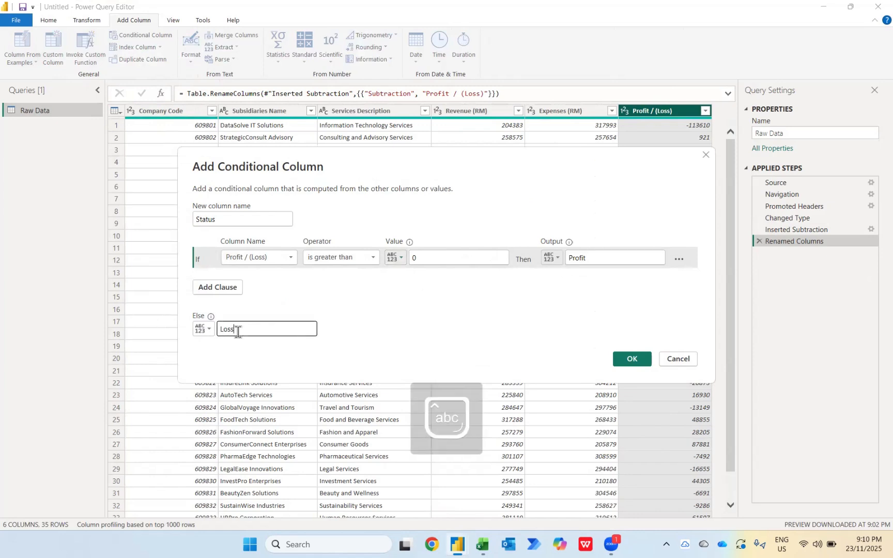
pyautogui.click(623, 356)
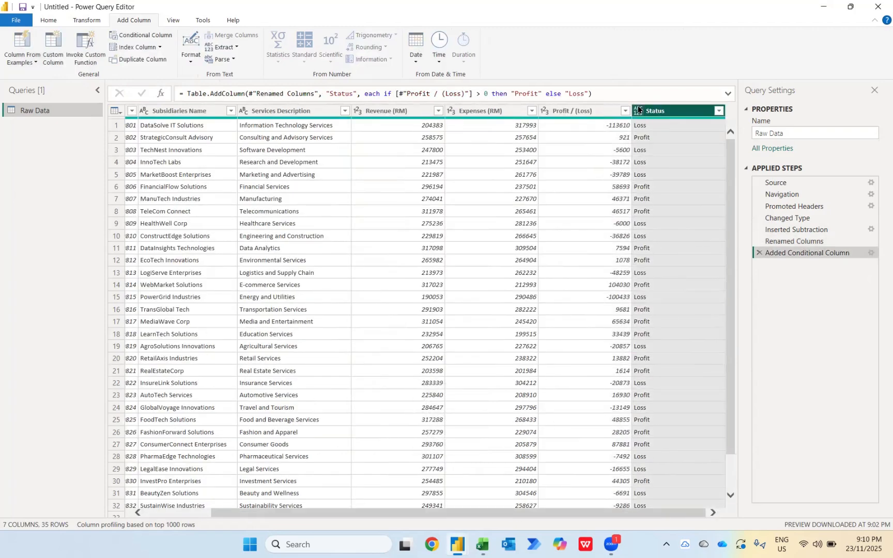
# Step: Change the Status column's data type to Text and apply the query changes to the report
pyautogui.click(638, 109)
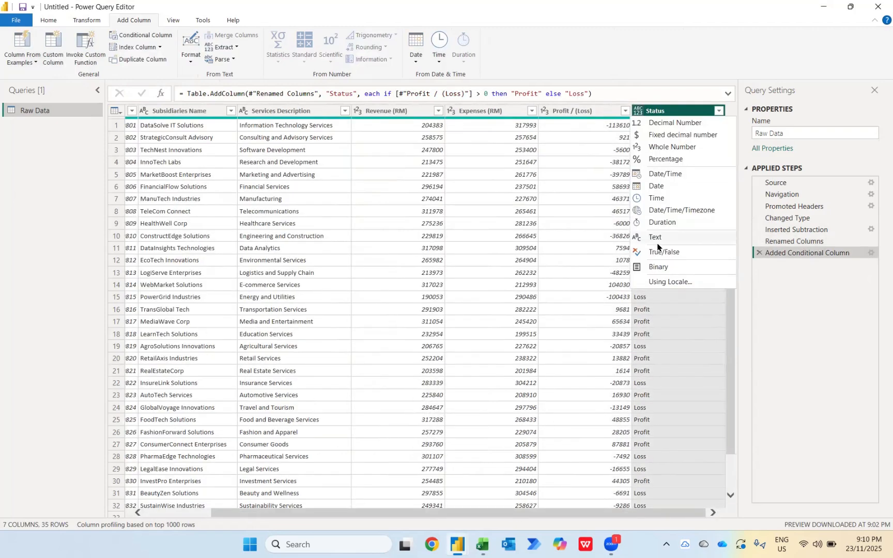
pyautogui.click(652, 238)
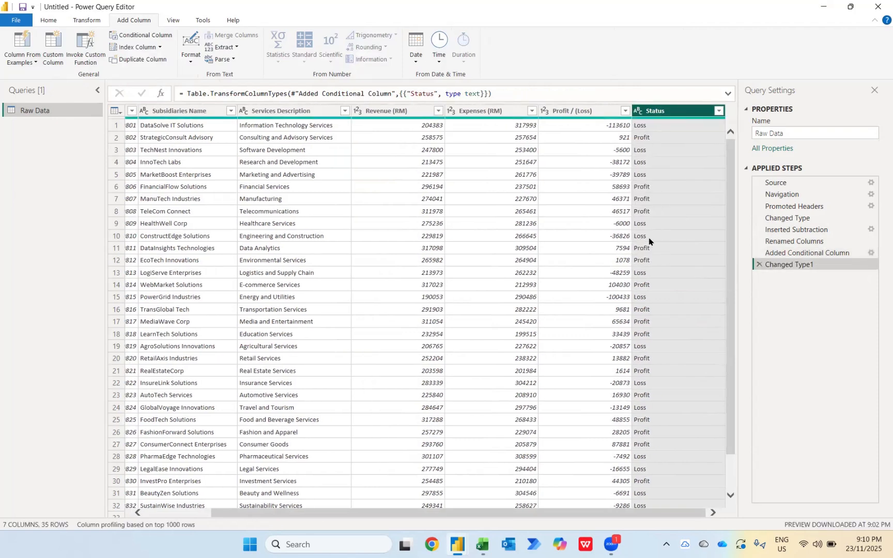
pyautogui.click(46, 22)
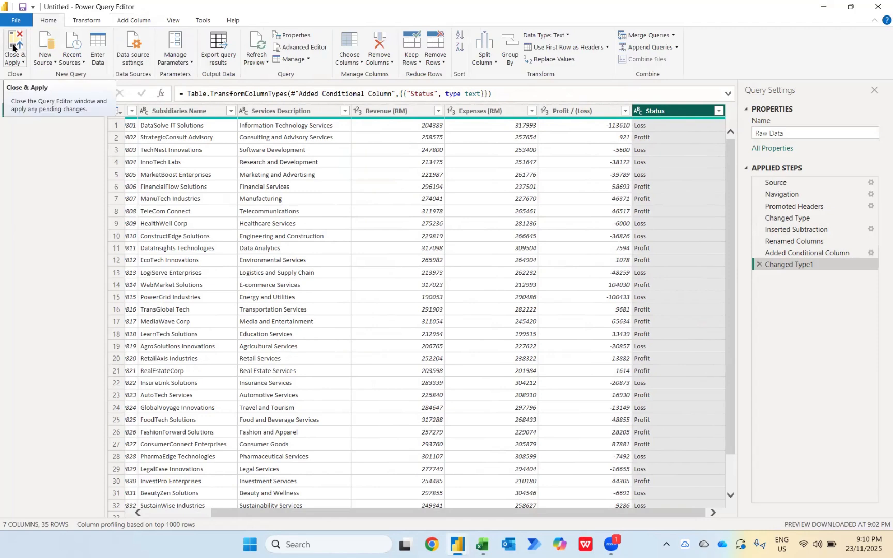
pyautogui.click(13, 47)
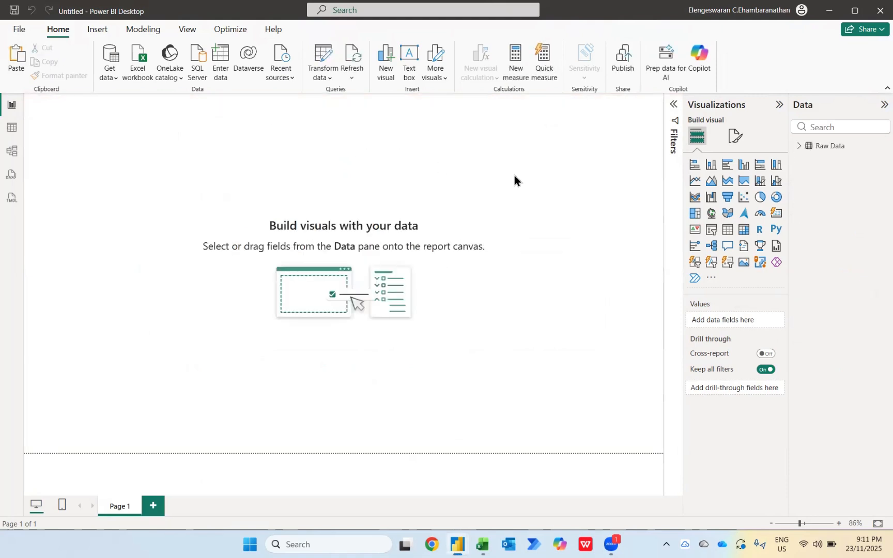
# Step: Insert a table visual showing Subsidiaries Name and Profit / (Loss), and enlarge it on the report page
pyautogui.click(727, 230)
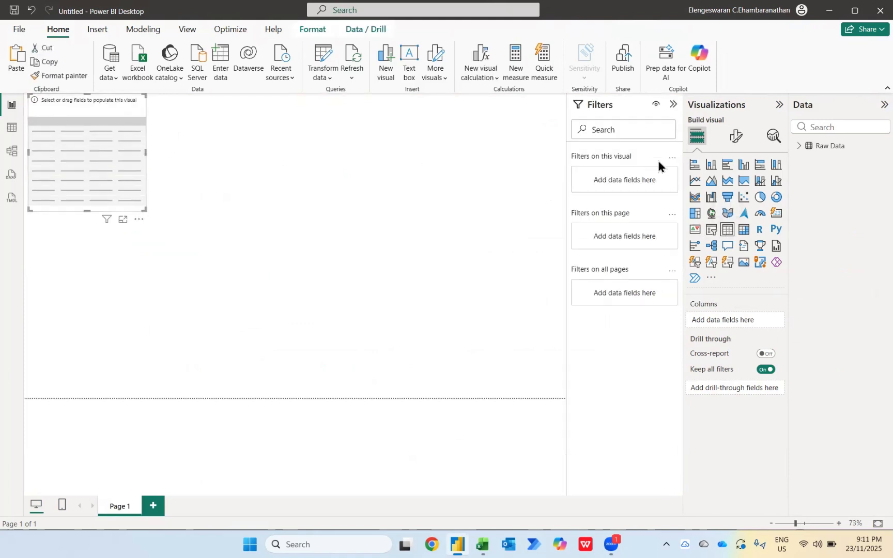
pyautogui.click(798, 147)
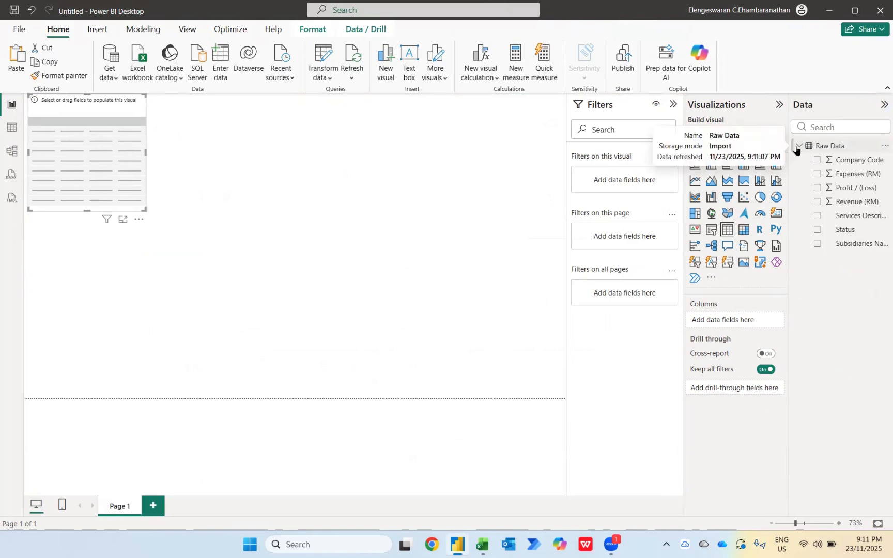
pyautogui.click(817, 245)
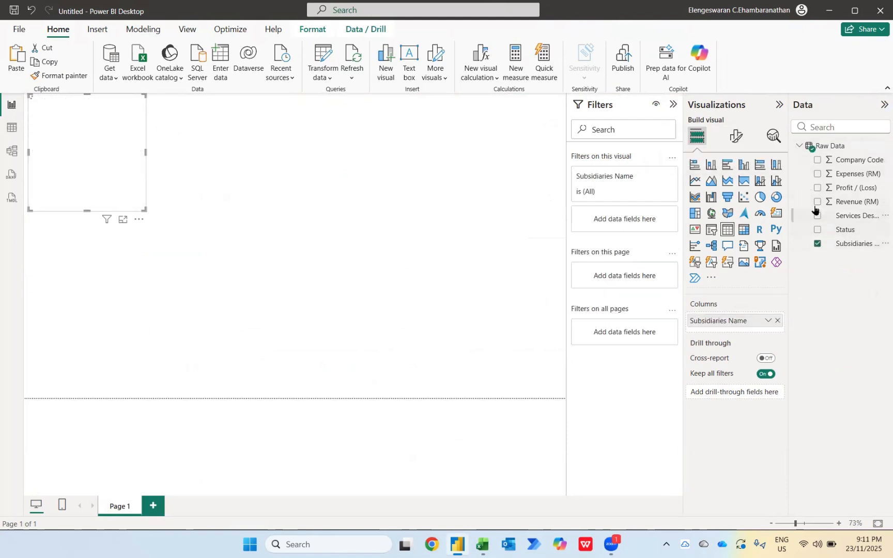
pyautogui.click(817, 188)
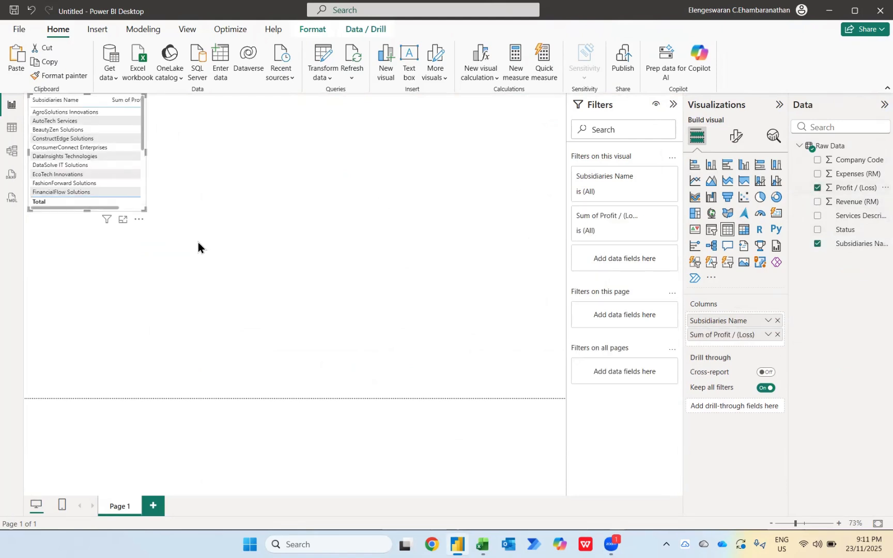
pyautogui.moveTo(281, 309); pyautogui.dragTo(288, 312)
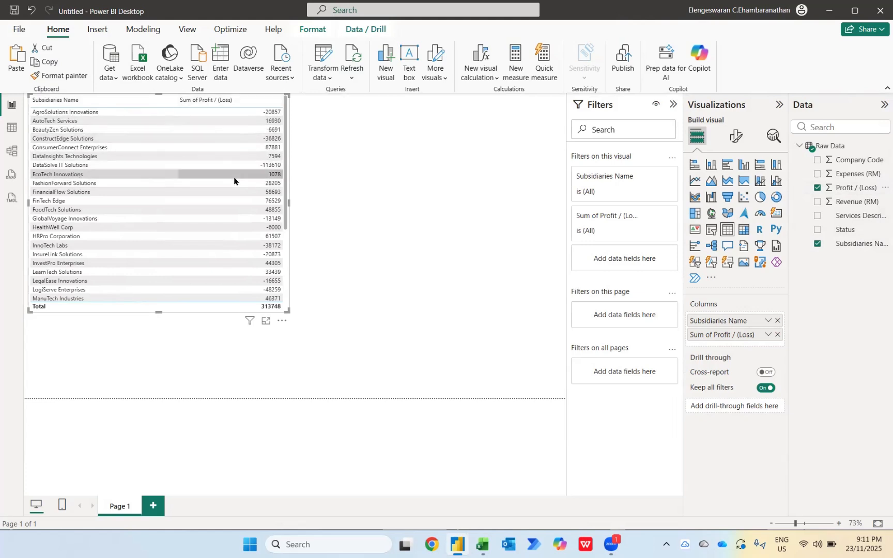
# Step: Sort the table by Sum of Profit / (Loss) in descending order and filter Subsidiaries Name to the top 5 by Sum of Profit / (Loss)
pyautogui.click(182, 101)
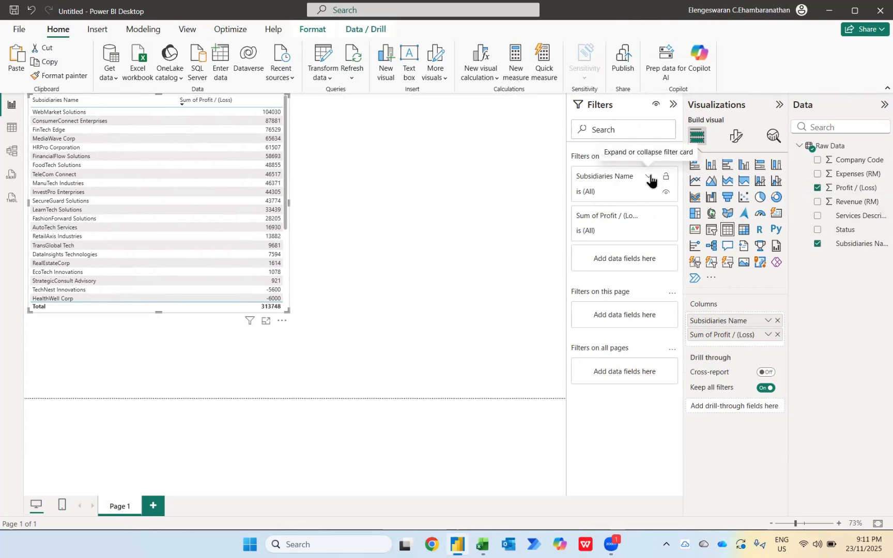
pyautogui.click(648, 178)
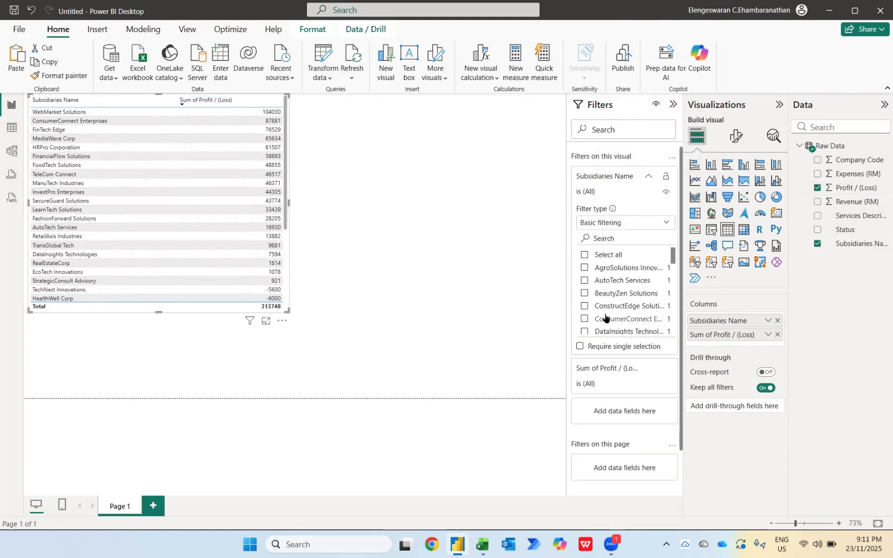
pyautogui.click(602, 224)
pyautogui.click(594, 266)
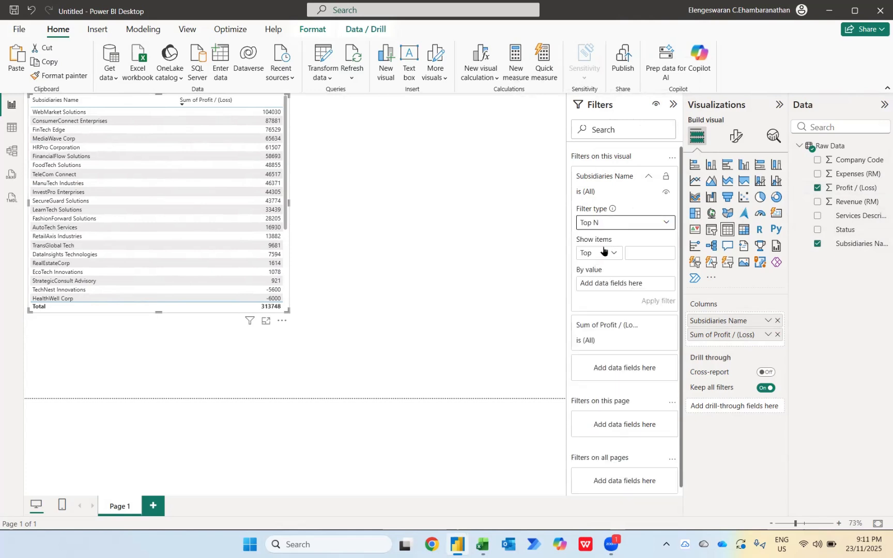
pyautogui.click(613, 255)
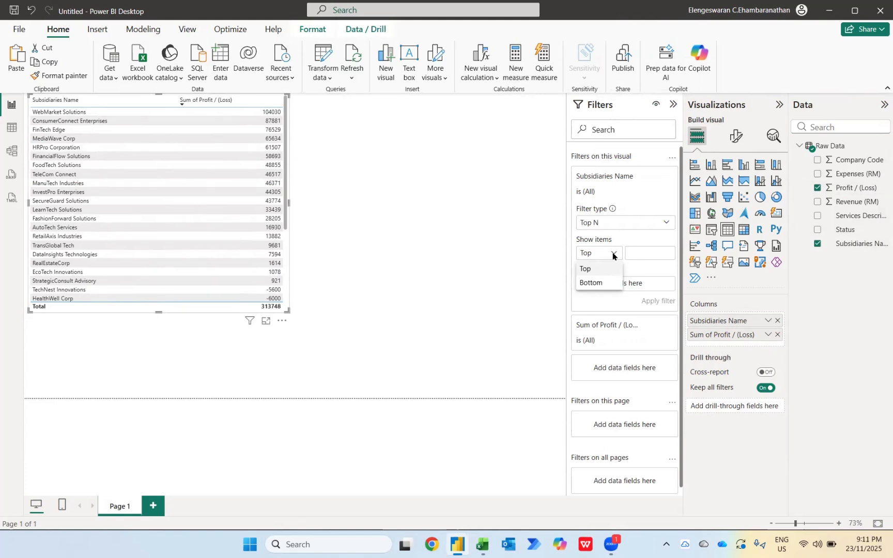
pyautogui.click(638, 249)
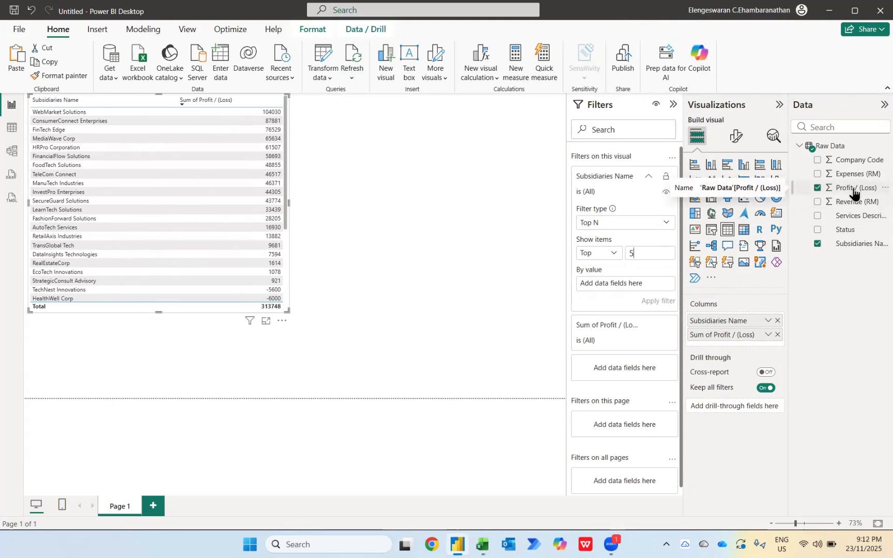
pyautogui.moveTo(853, 193); pyautogui.dragTo(646, 285)
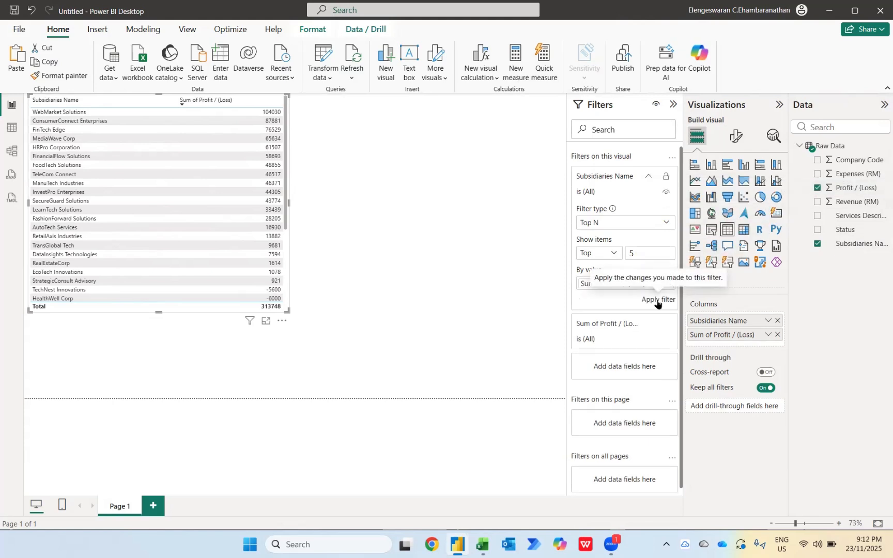
pyautogui.click(657, 300)
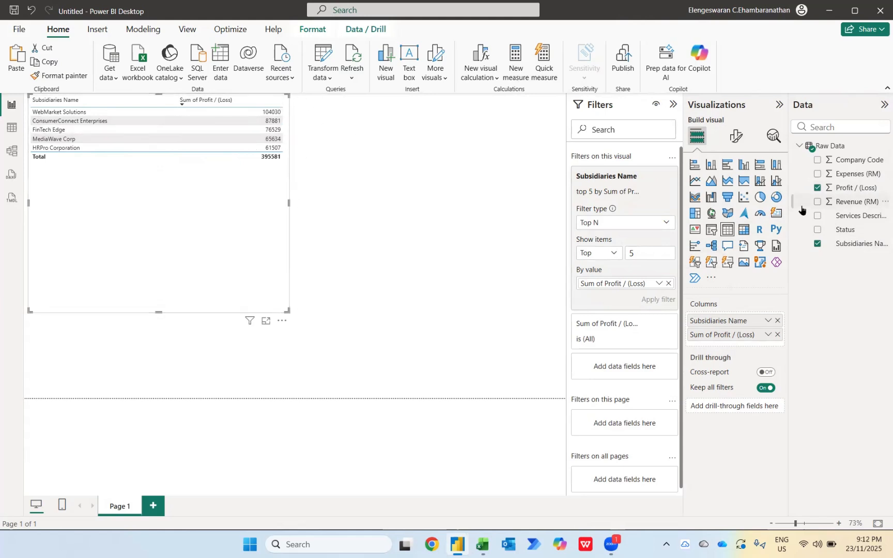
# Step: Add Profit / (Loss) to the table a second time and show its values as percent of grand total
pyautogui.moveTo(855, 188); pyautogui.dragTo(751, 333)
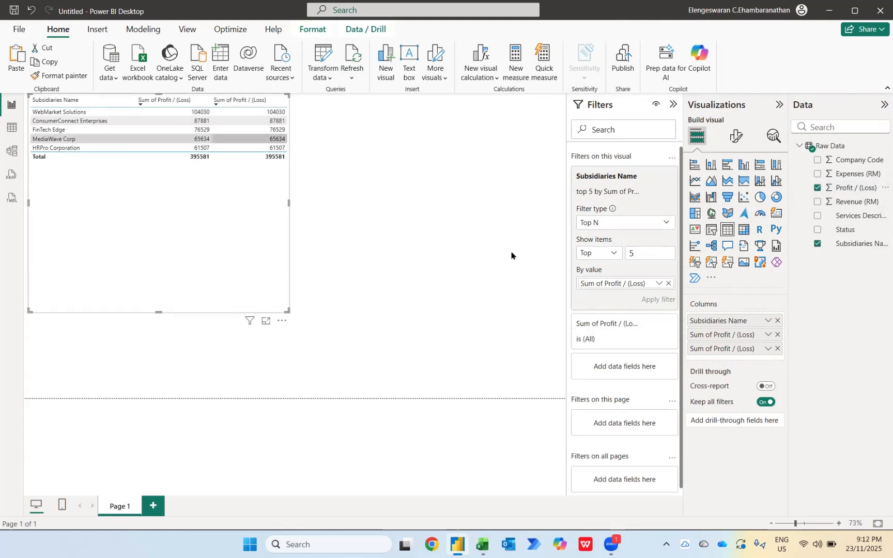
pyautogui.click(768, 349)
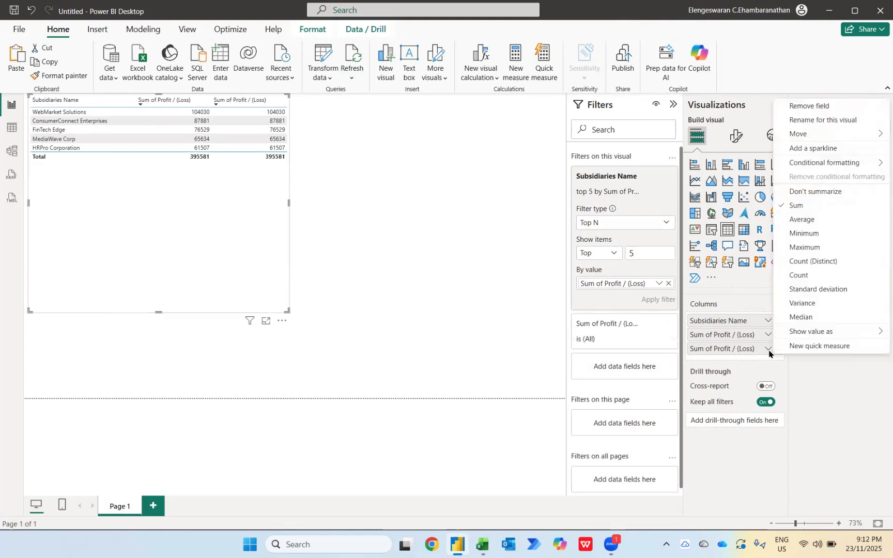
pyautogui.moveTo(799, 333)
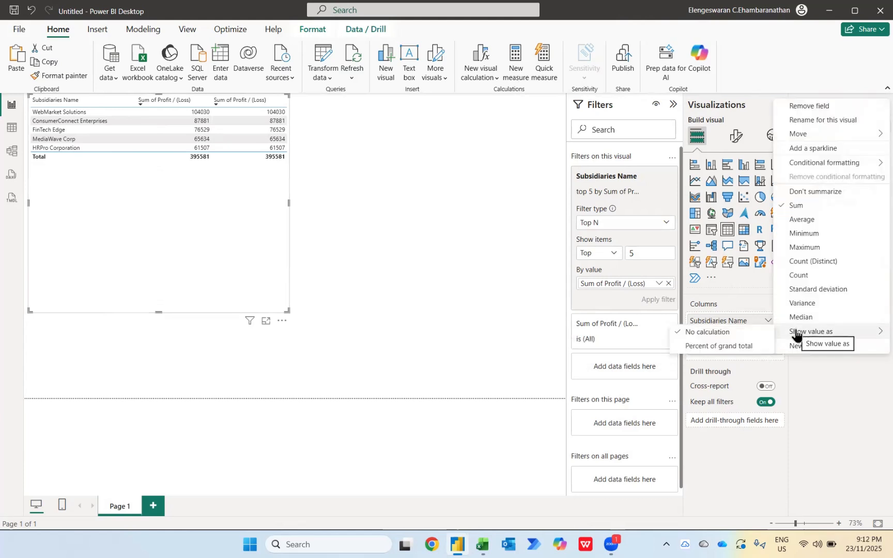
pyautogui.click(749, 352)
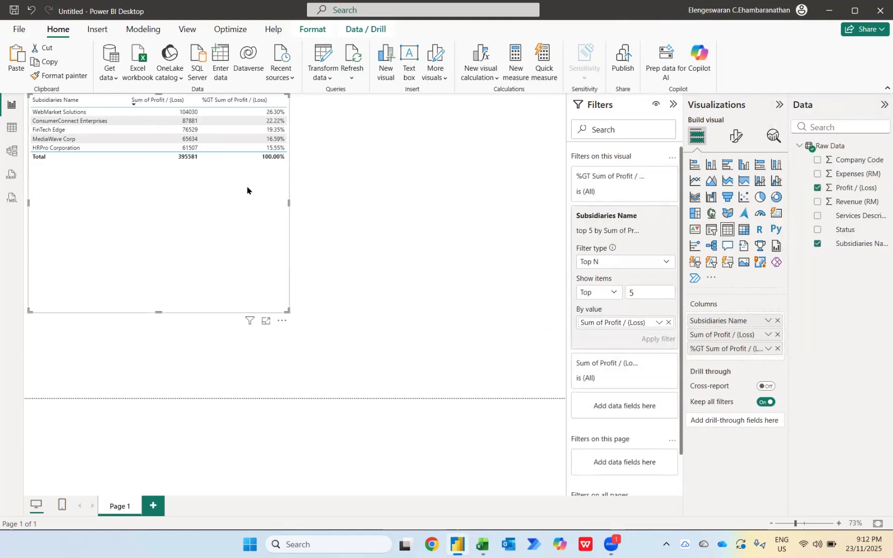
# Step: Turn on data bars in the cell elements formatting for the %GT Sum of Profit / (Loss) column
pyautogui.click(730, 142)
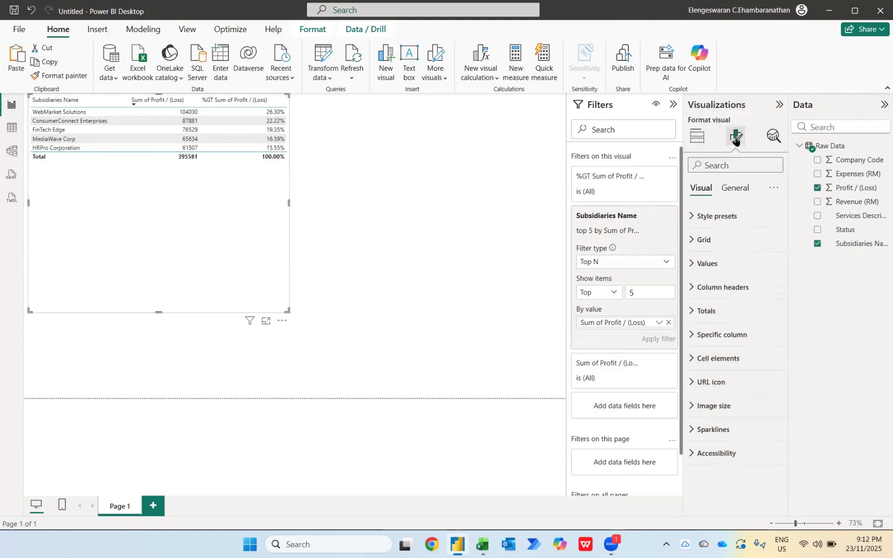
pyautogui.click(723, 356)
pyautogui.scroll(-3, 726, 419)
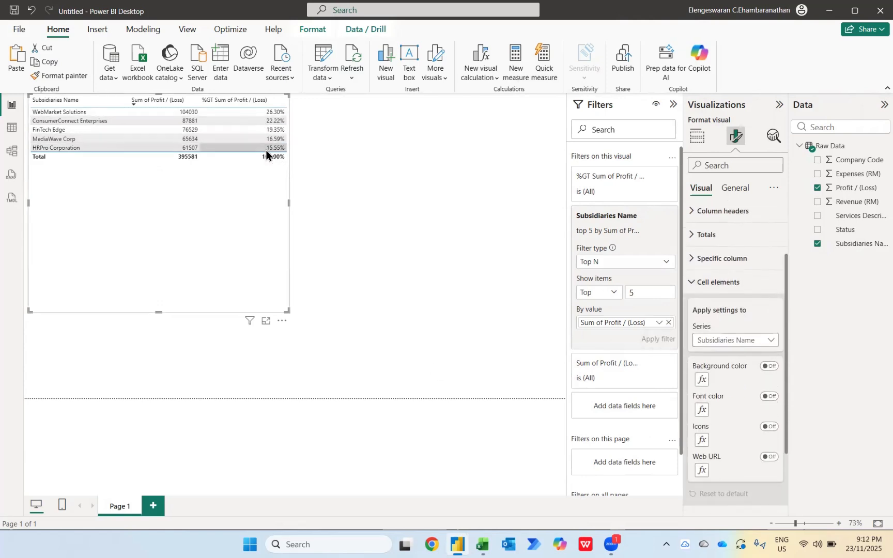
pyautogui.click(753, 343)
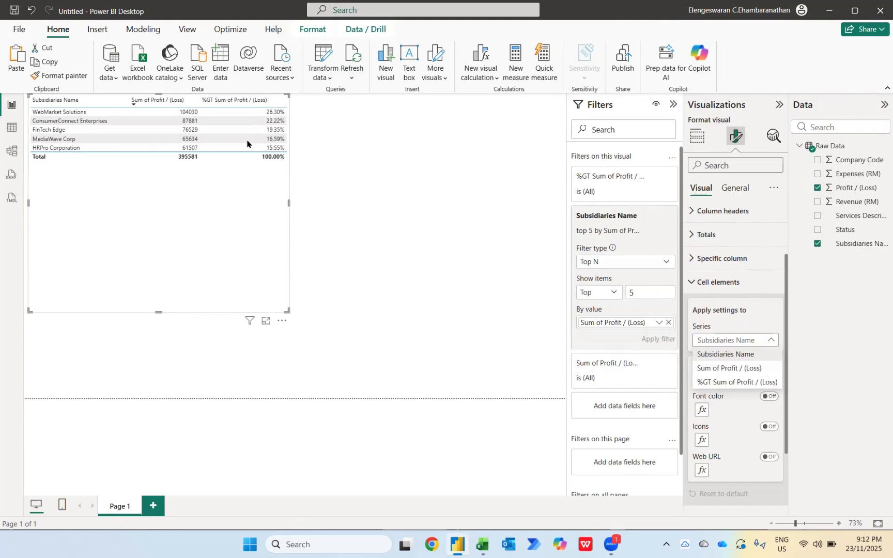
pyautogui.click(718, 383)
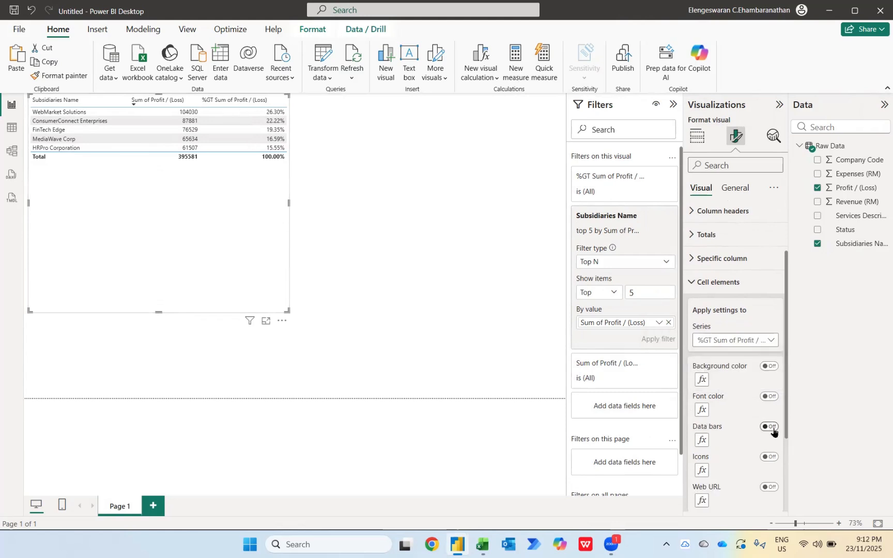
pyautogui.click(771, 427)
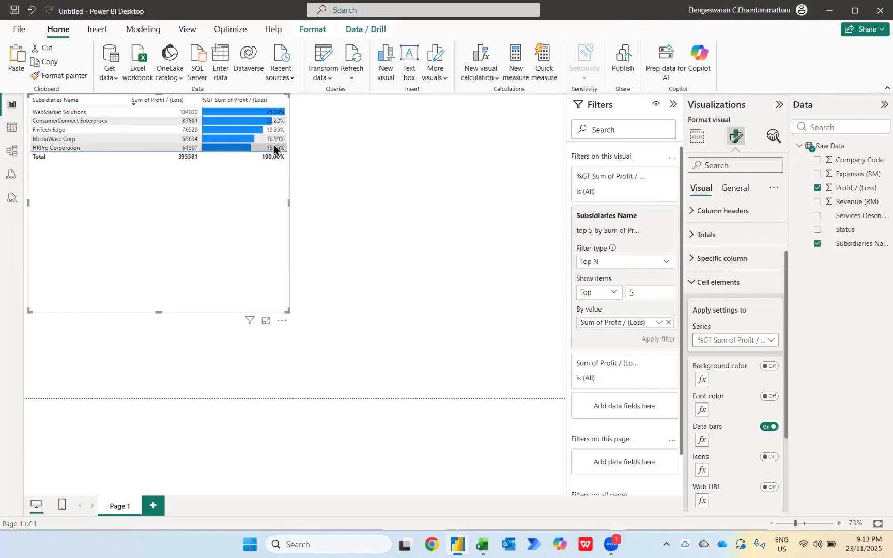
# Step: Configure the data bars to show the bar only, with a green positive bar colour of #22CA52
pyautogui.click(702, 440)
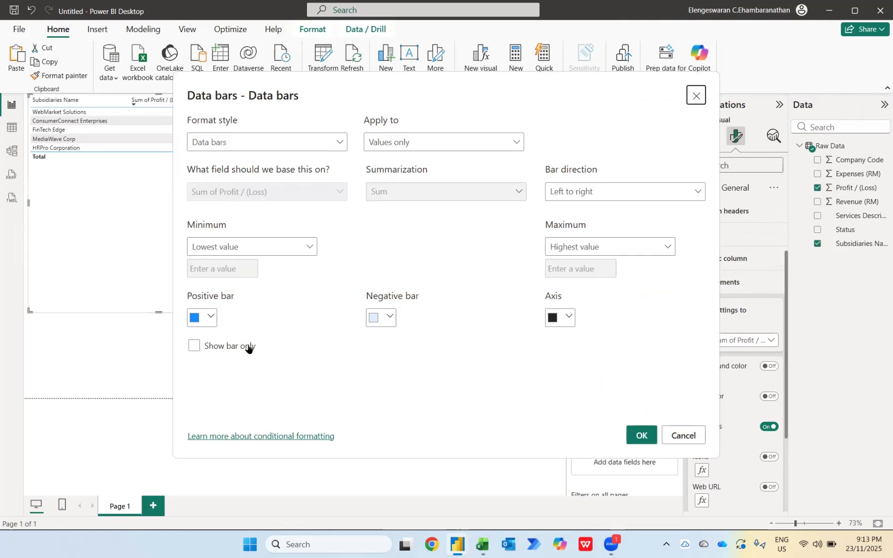
pyautogui.click(209, 350)
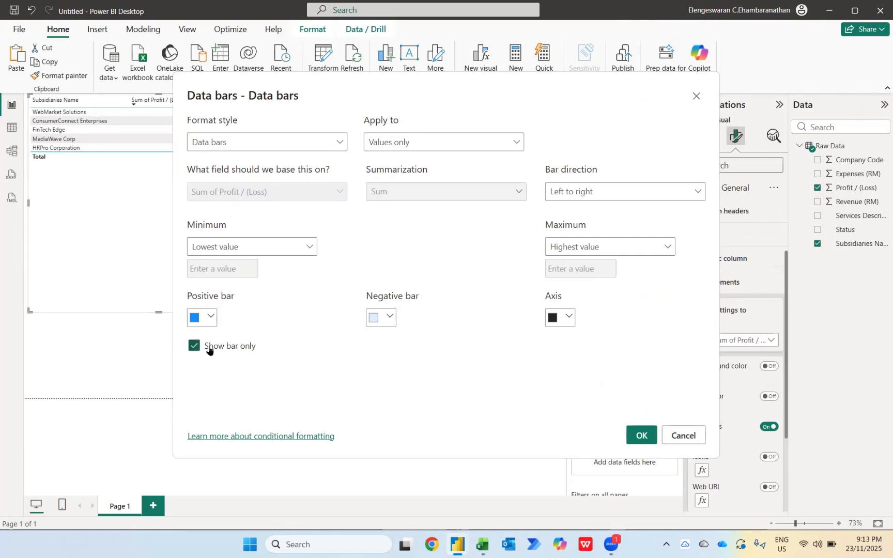
pyautogui.click(211, 318)
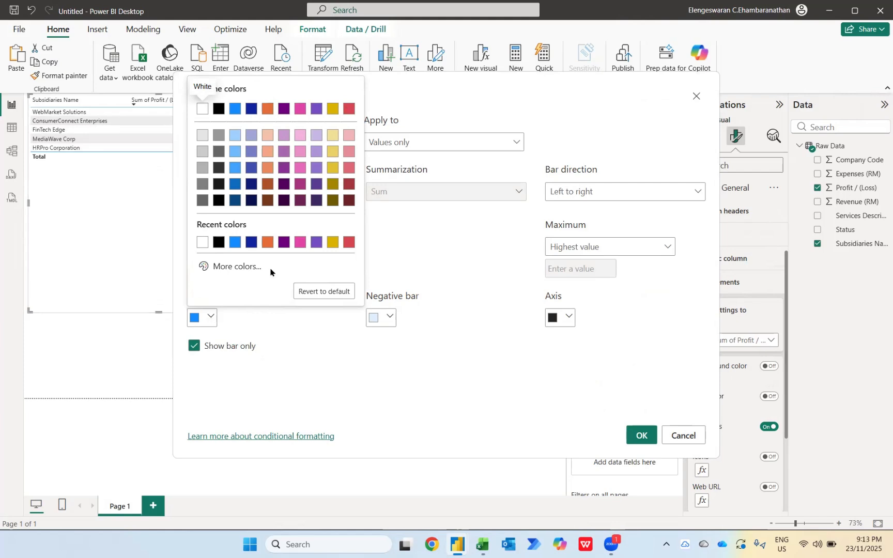
pyautogui.click(232, 266)
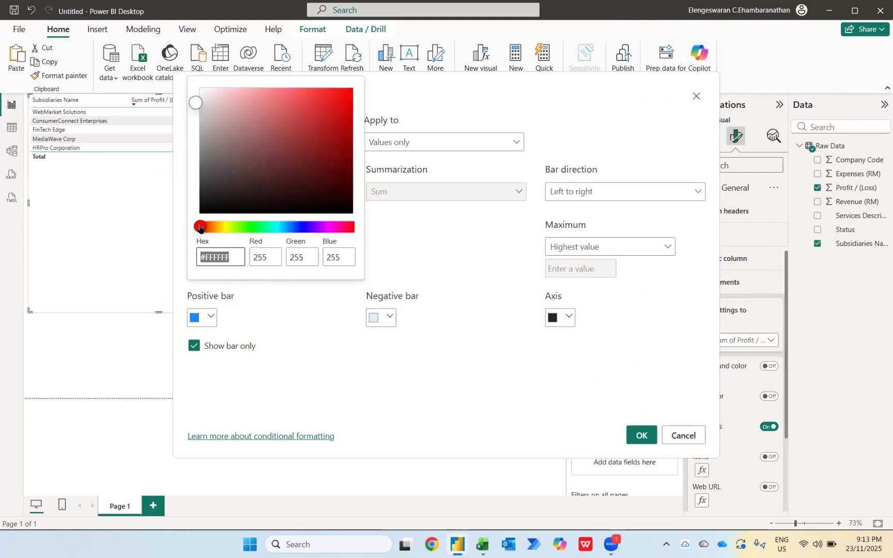
pyautogui.moveTo(201, 227); pyautogui.dragTo(252, 229)
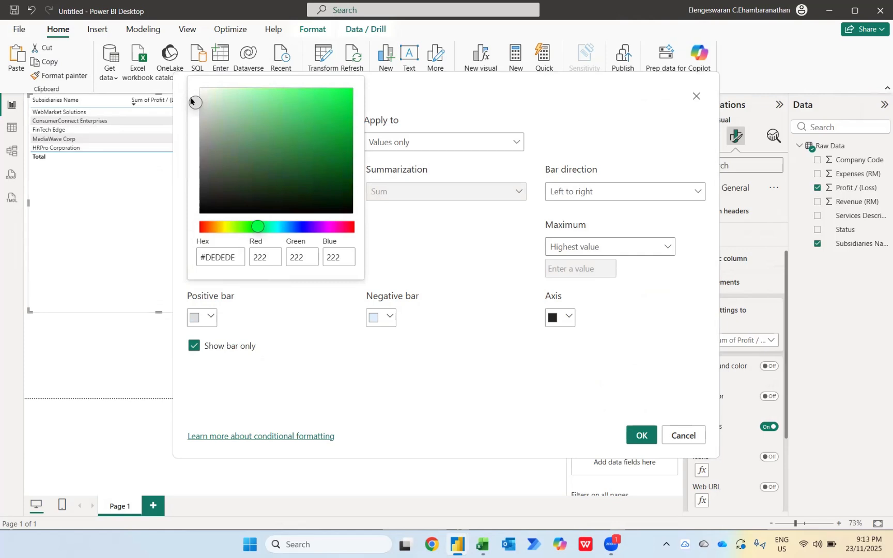
pyautogui.click(326, 117)
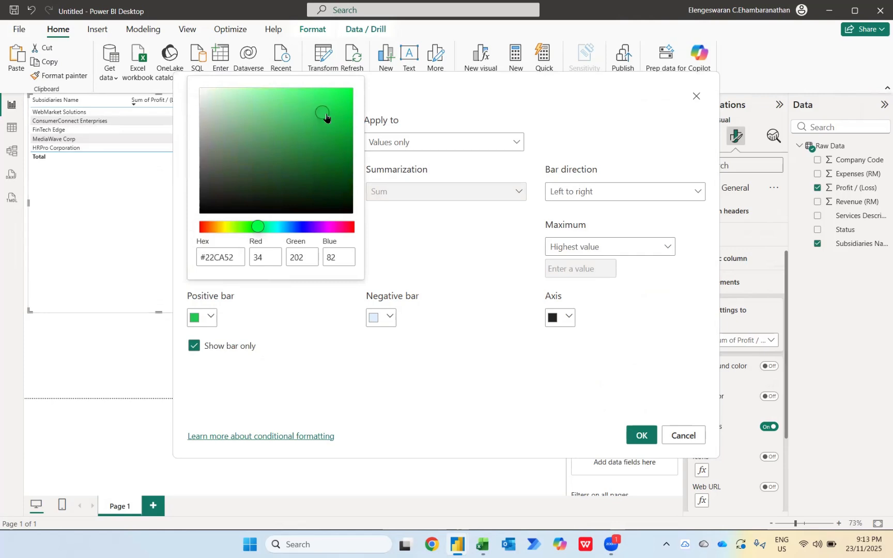
pyautogui.click(422, 235)
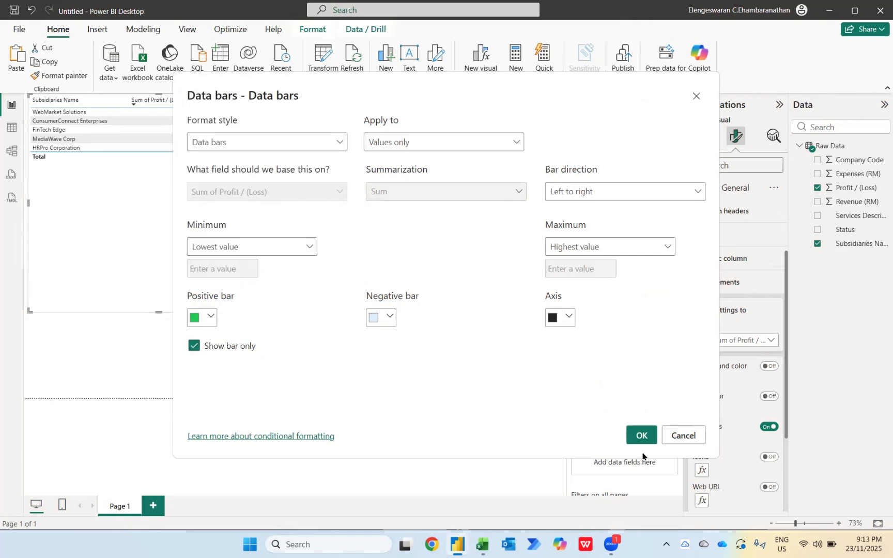
pyautogui.click(641, 435)
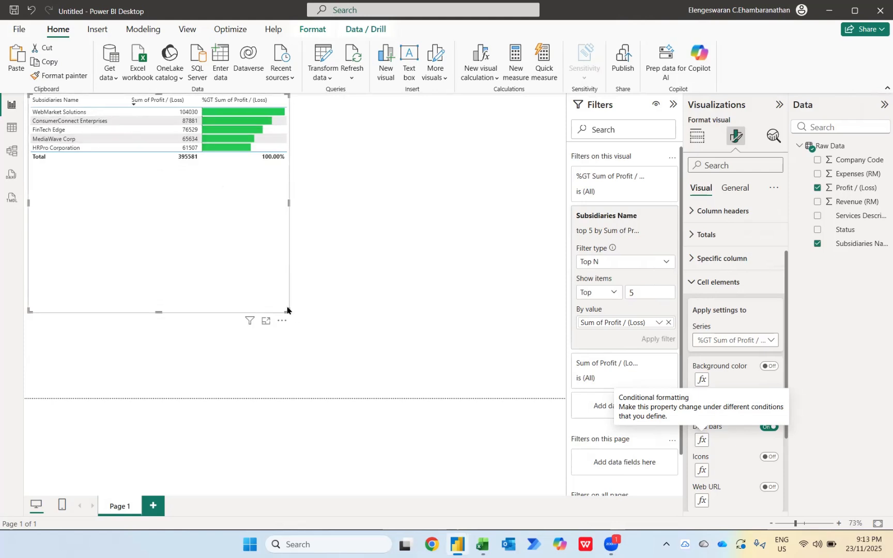
# Step: Widen the table visual across the page and set the font size of its values to 18
pyautogui.moveTo(287, 311); pyautogui.dragTo(410, 313)
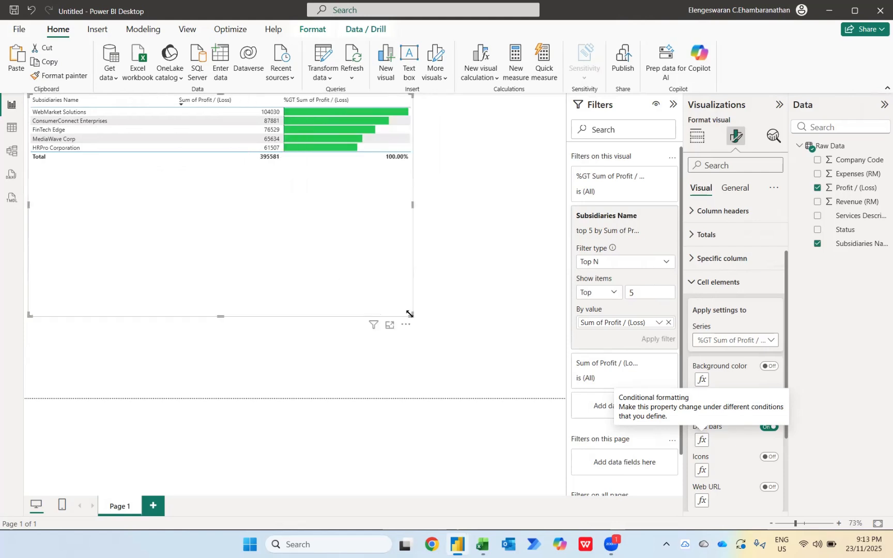
pyautogui.scroll(2, 709, 233)
pyautogui.click(713, 232)
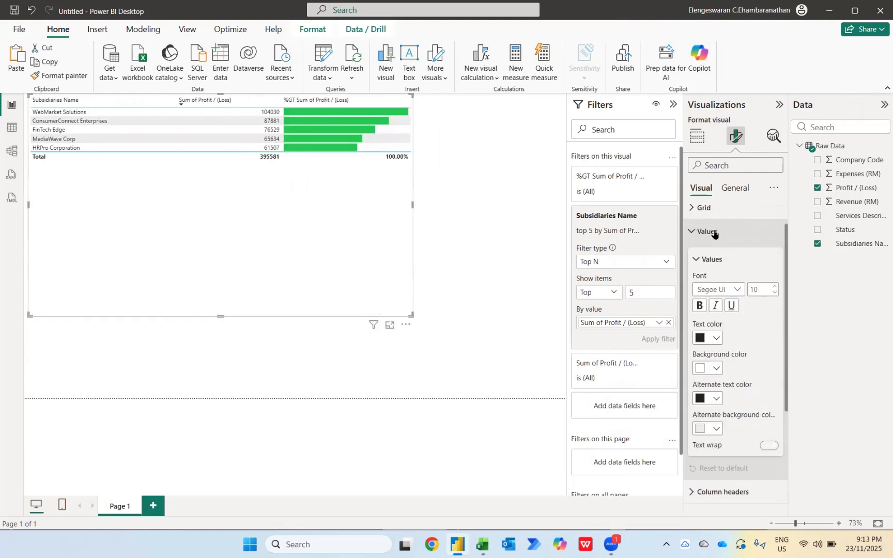
pyautogui.click(758, 287)
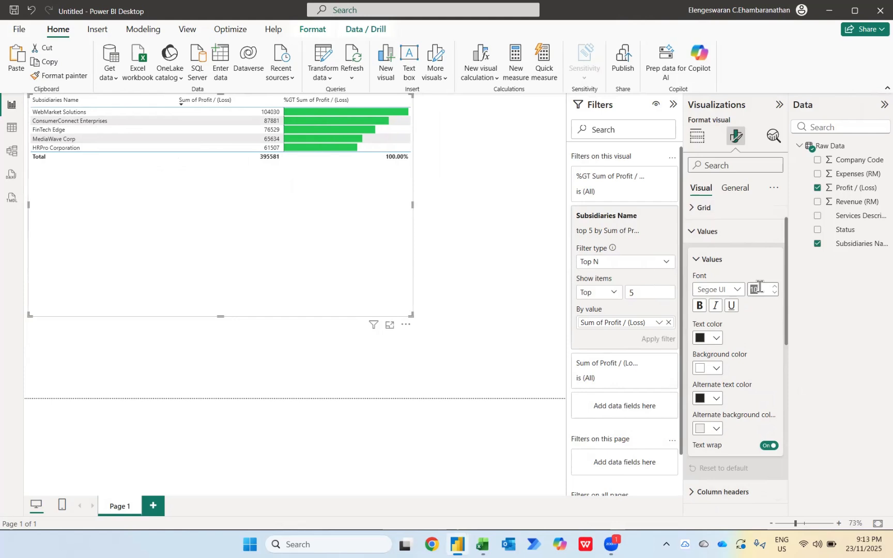
pyautogui.write('15')
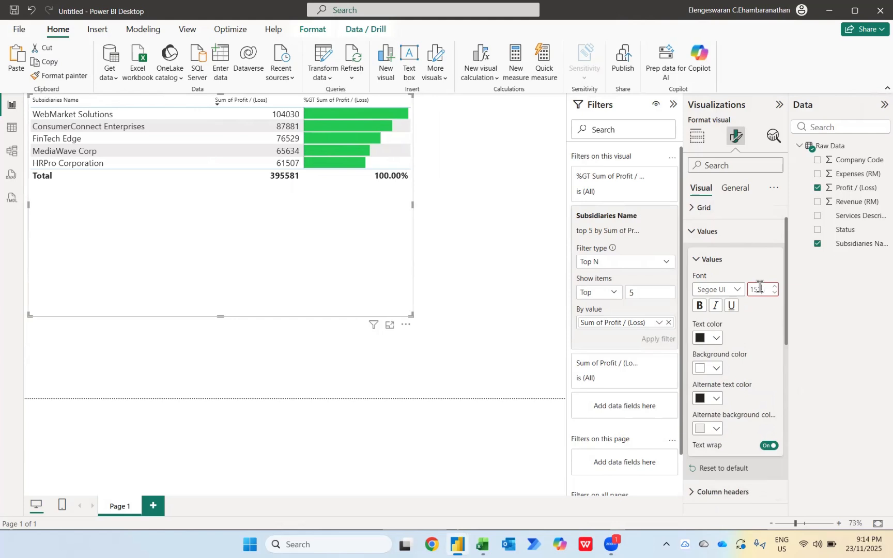
pyautogui.press('BackSpace')
pyautogui.press('BackSpace')
pyautogui.write('20')
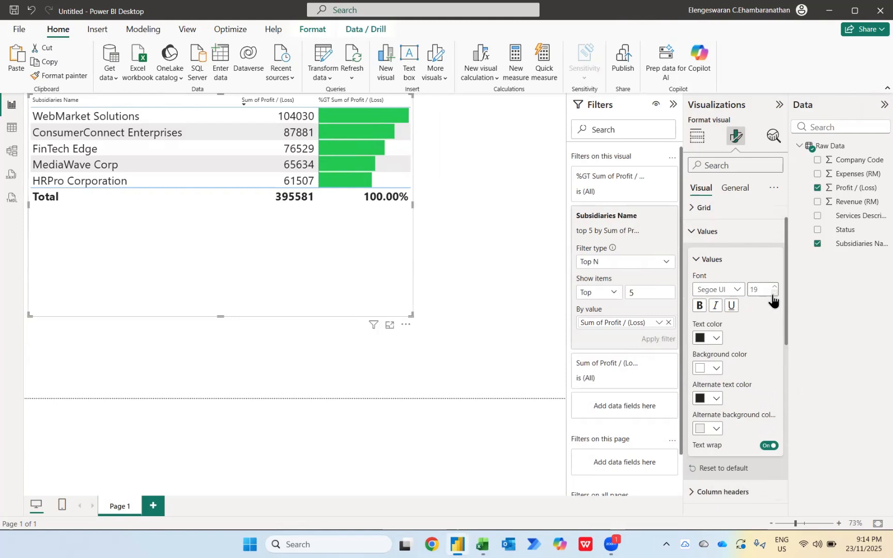
pyautogui.click(772, 300)
pyautogui.click(773, 299)
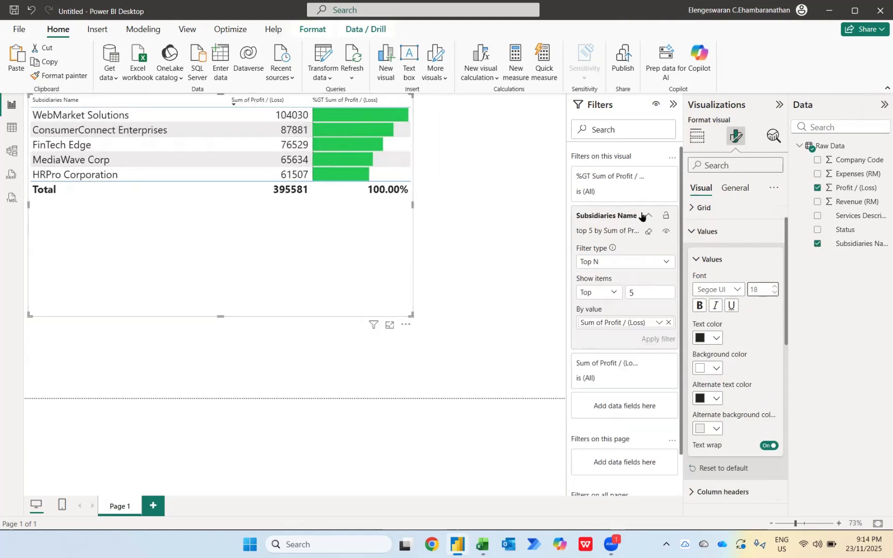
# Step: Set the font size of the table's column headers to 18
pyautogui.click(696, 232)
pyautogui.click(702, 255)
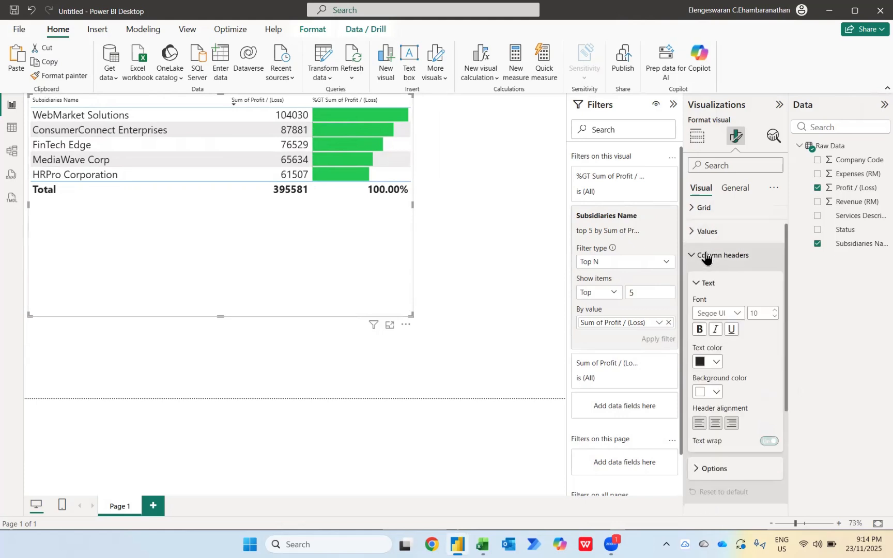
pyautogui.doubleClick(758, 311)
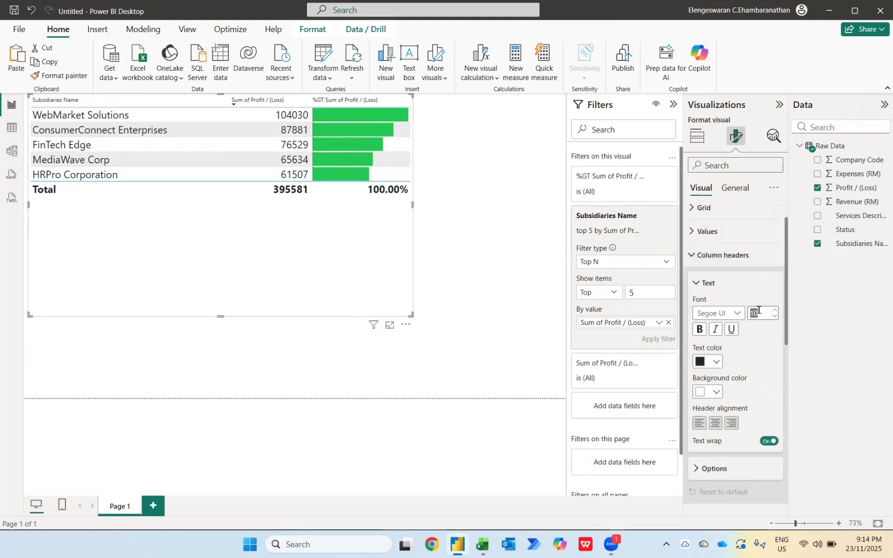
pyautogui.write('18')
pyautogui.press('Return')
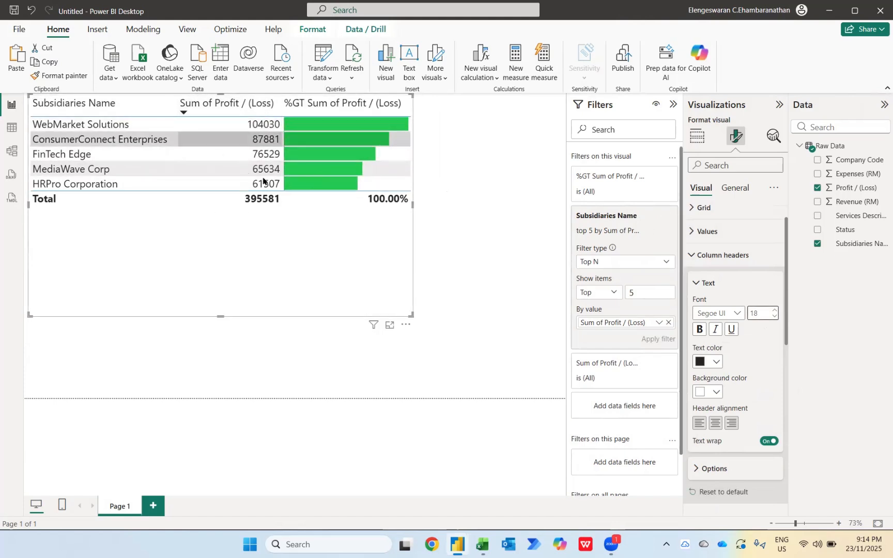
# Step: Try the None, Minimal, Alternating rows and Flashy rows style presets on the table and settle on Sparse
pyautogui.scroll(2, 762, 279)
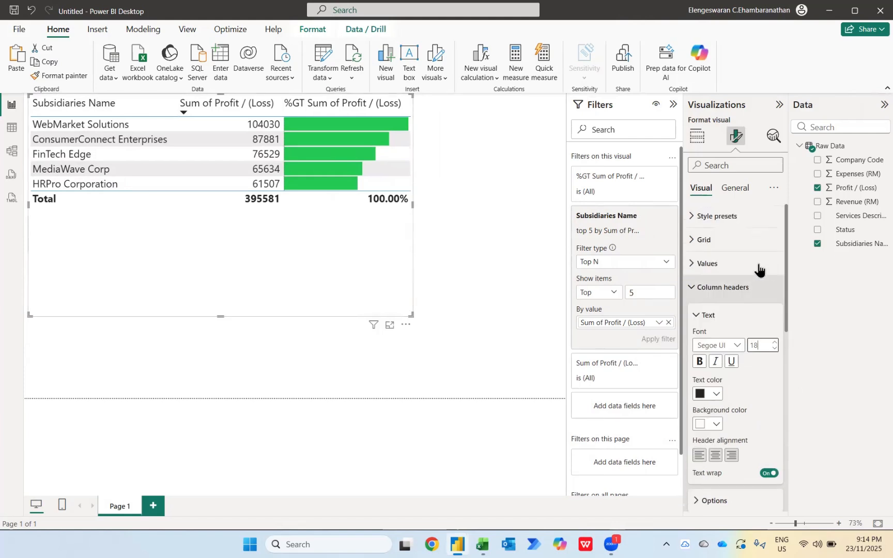
pyautogui.click(700, 217)
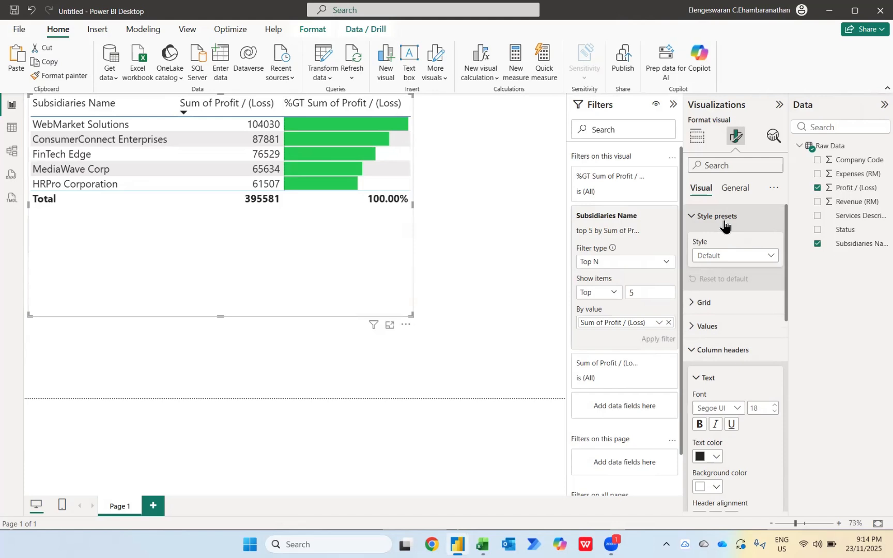
pyautogui.click(733, 256)
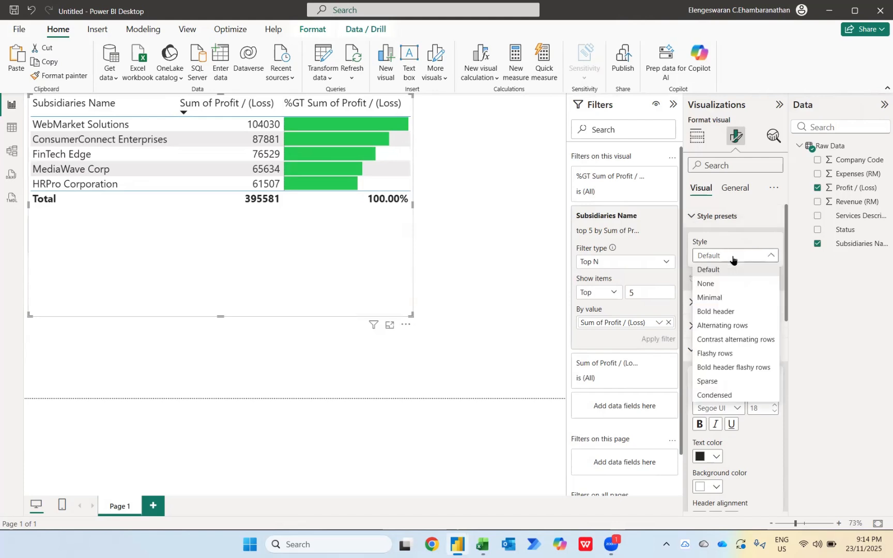
pyautogui.click(719, 285)
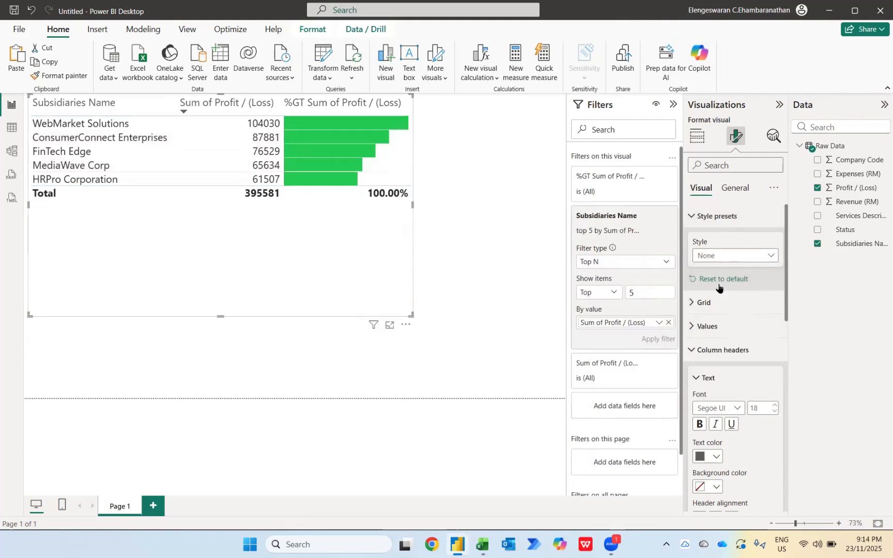
pyautogui.click(726, 253)
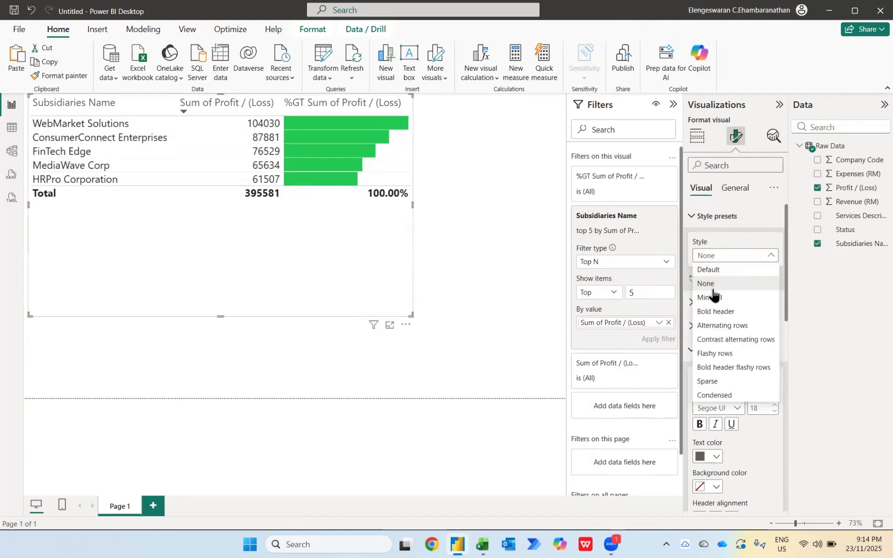
pyautogui.click(713, 295)
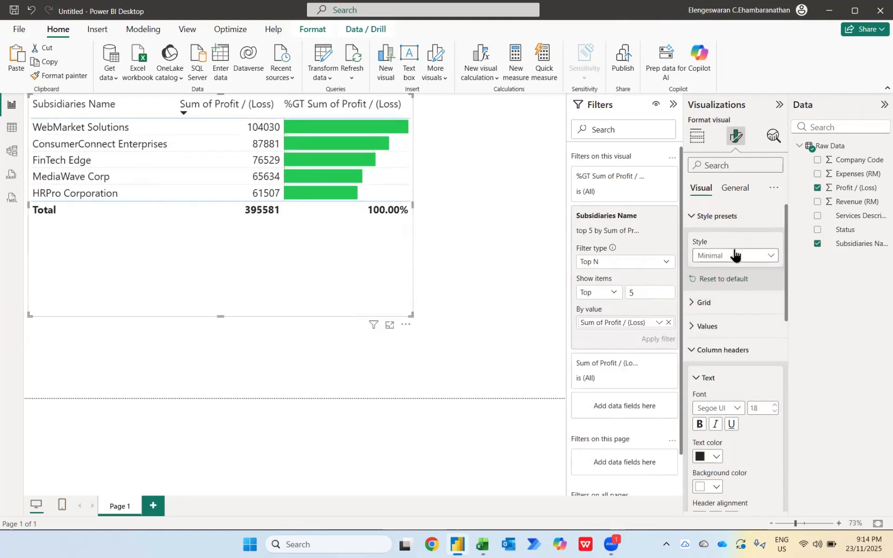
pyautogui.click(736, 255)
pyautogui.click(721, 329)
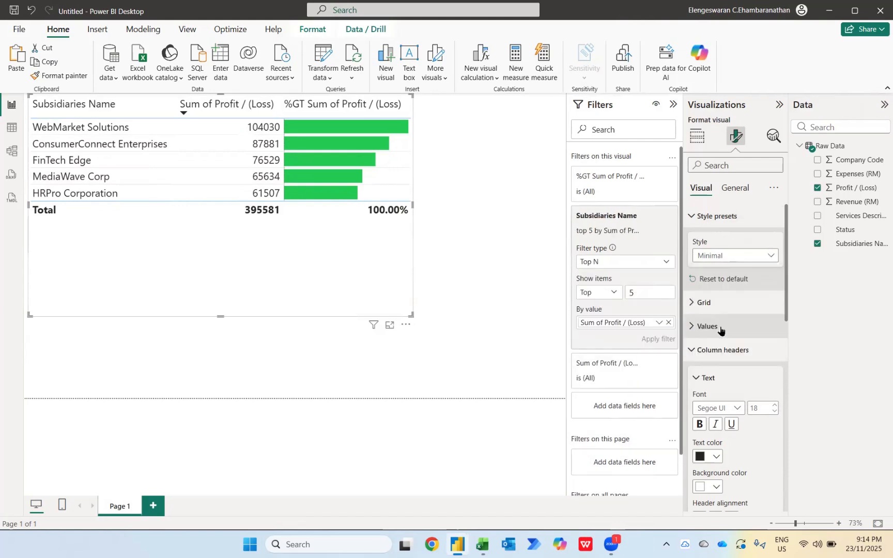
pyautogui.click(737, 255)
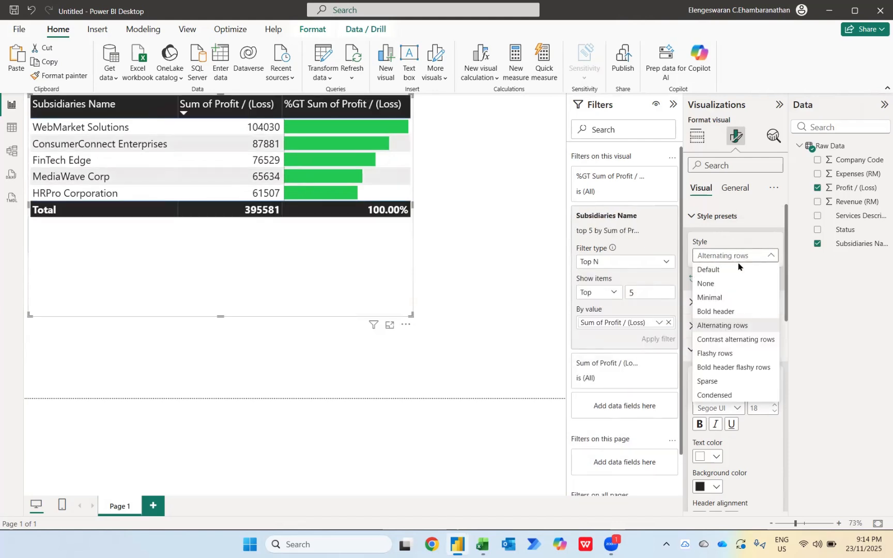
pyautogui.click(716, 354)
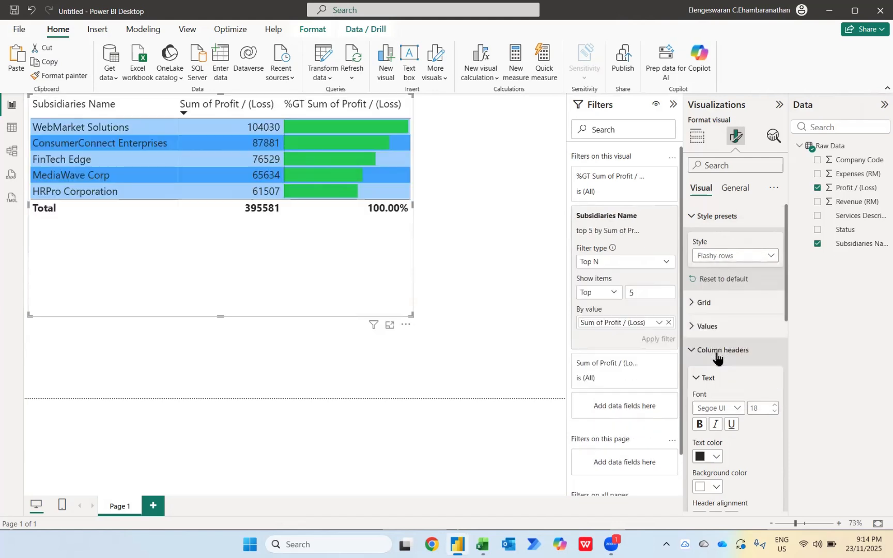
pyautogui.click(737, 256)
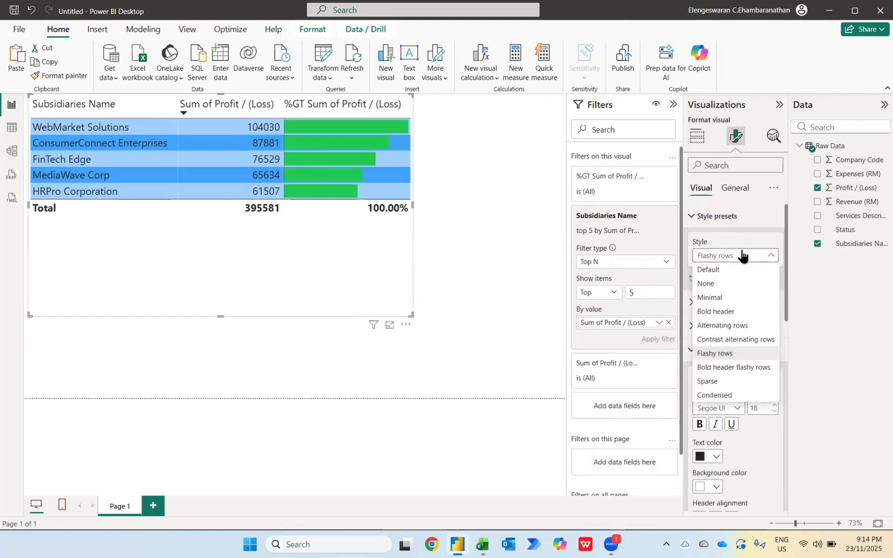
pyautogui.click(711, 382)
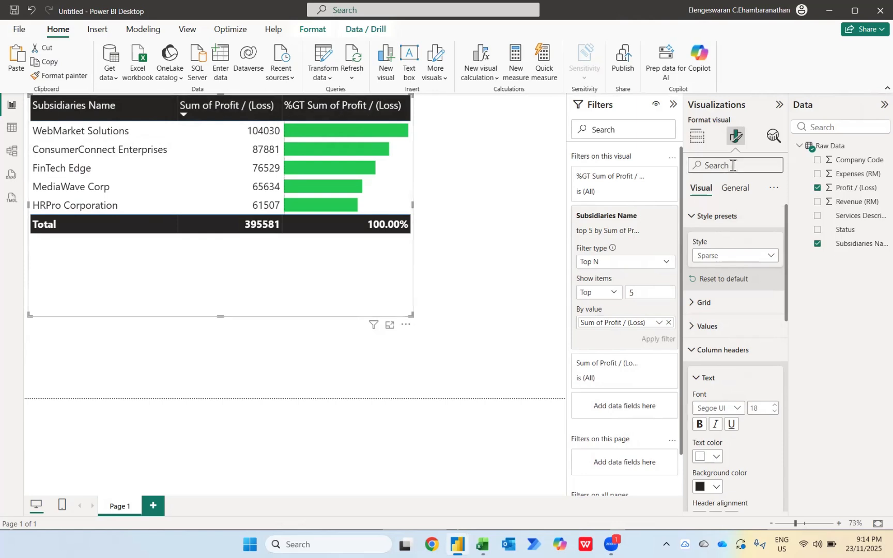
# Step: Rename the table's Subsidiaries Name column as Top 5 Profitable Subsidiaries
pyautogui.click(695, 139)
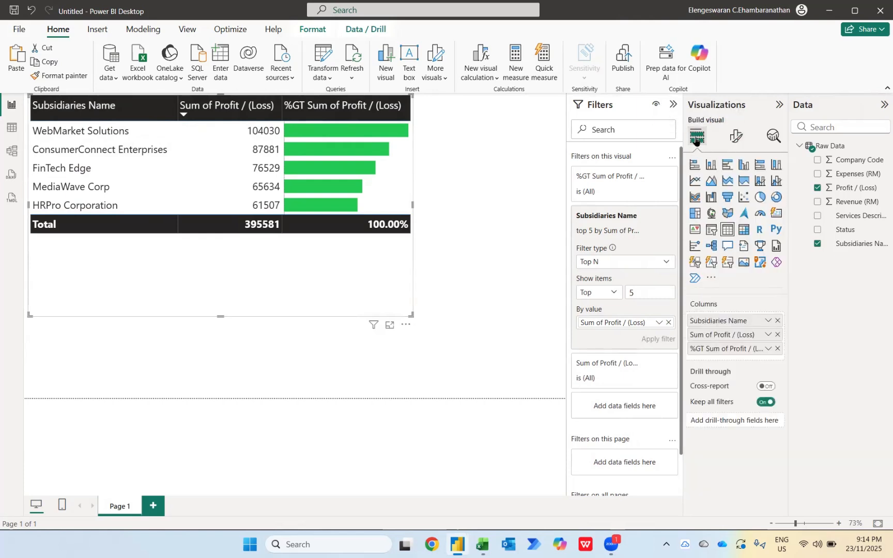
pyautogui.doubleClick(744, 321)
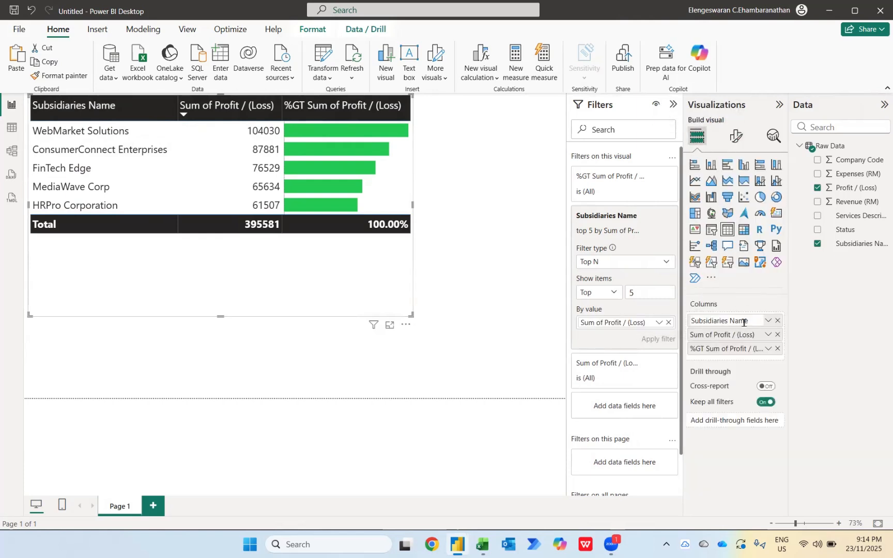
pyautogui.hotkey('ctrl', 'shift', 'Left')
pyautogui.press('BackSpace')
pyautogui.press('Home')
pyautogui.write('Top 5')
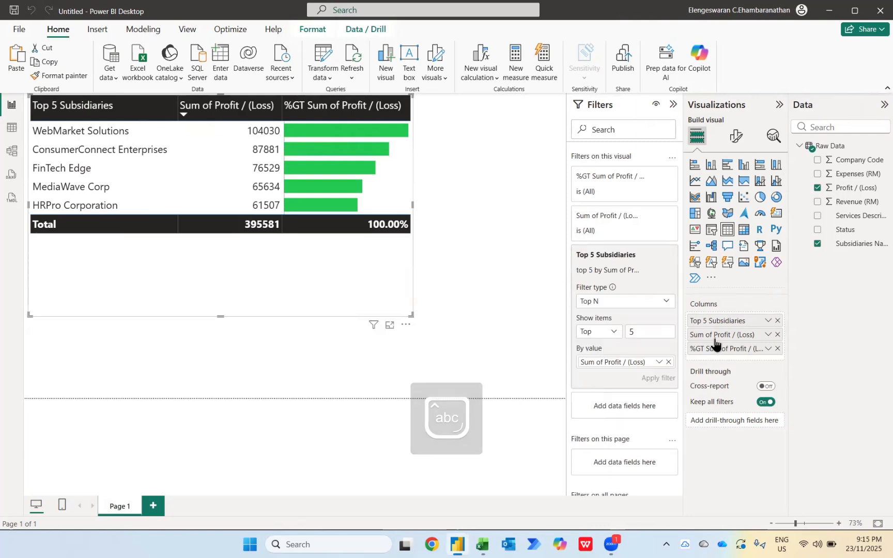
pyautogui.doubleClick(728, 321)
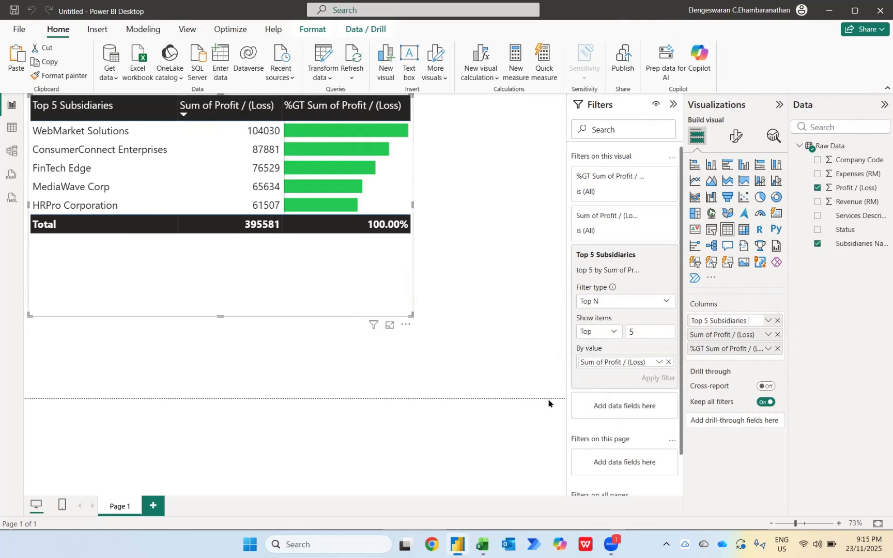
pyautogui.write('Profitabl')
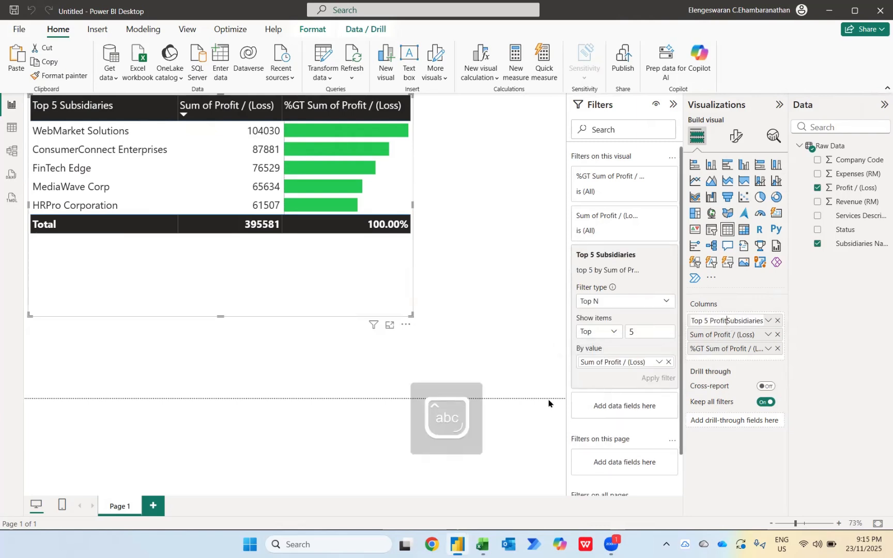
pyautogui.write('e')
pyautogui.press('Return')
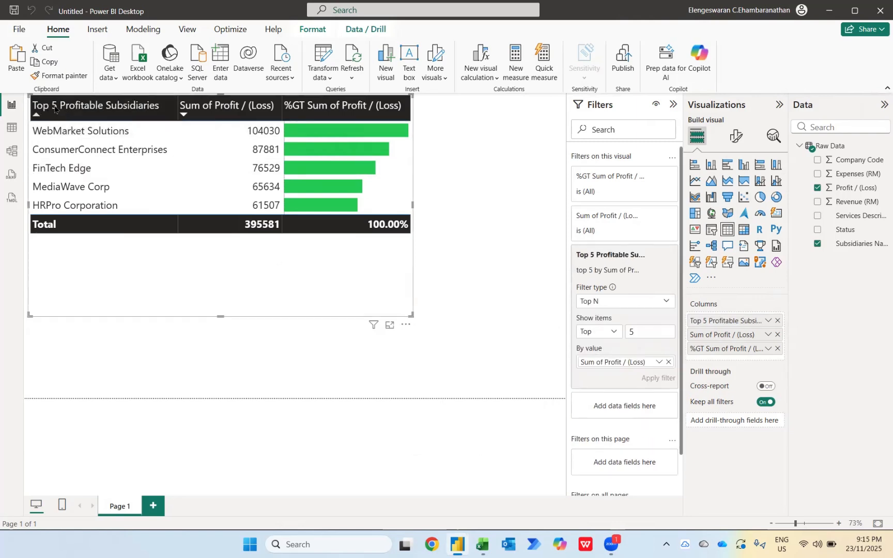
# Step: Rename the Sum of Profit / (Loss) column in the table as Profit (RM)
pyautogui.doubleClick(723, 335)
pyautogui.hotkey('ctrl', 'a')
pyautogui.write('P')
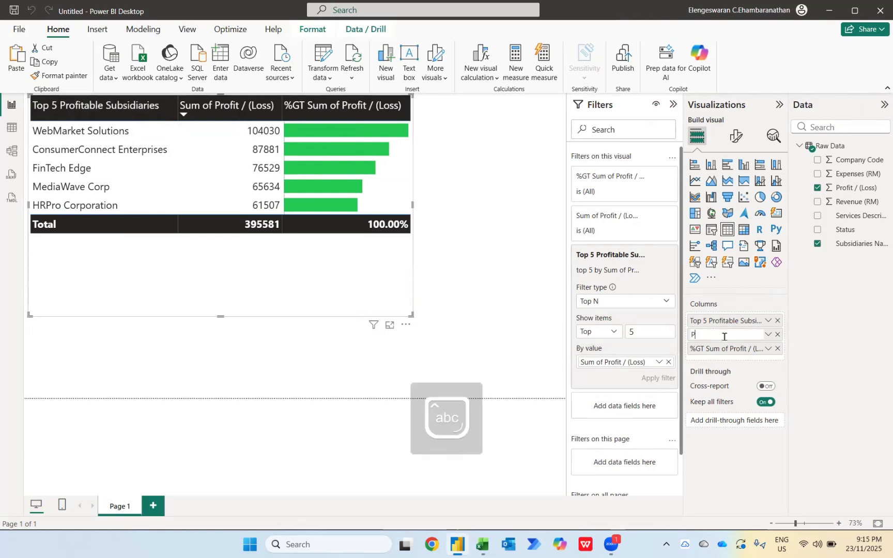
pyautogui.write('rofit (RM')
pyautogui.press('Return')
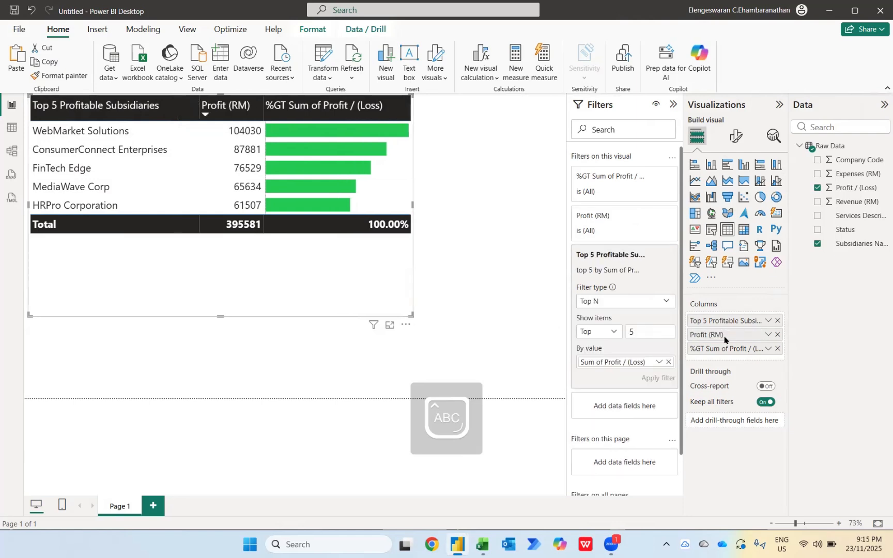
# Step: Rename the %GT Sum of Profit / (Loss) column as Performance and make the table visual wider and shorter
pyautogui.doubleClick(751, 347)
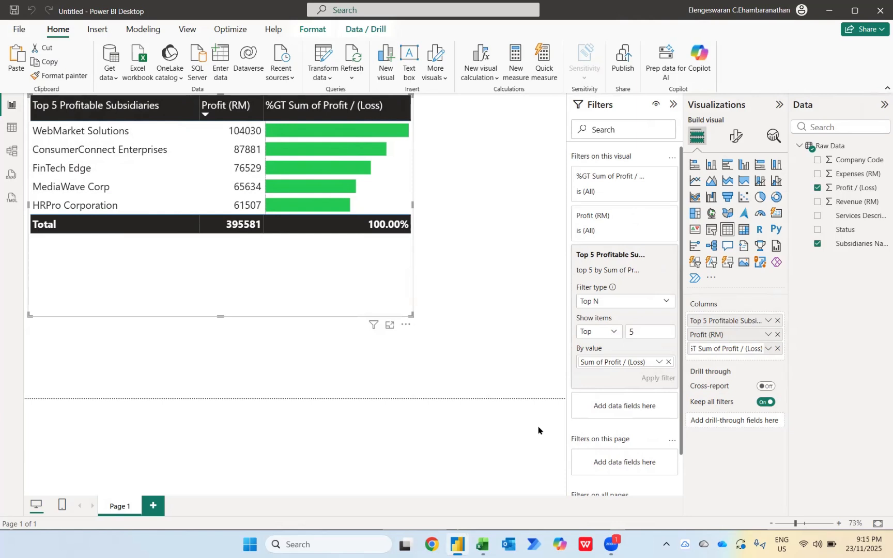
pyautogui.write('pERFORM')
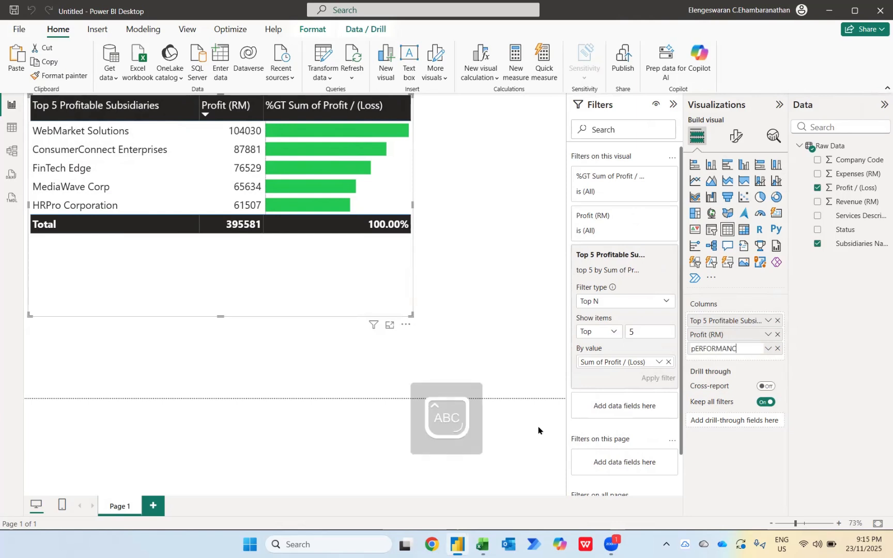
pyautogui.write('ANC')
pyautogui.hotkey('ctrl', 'a')
pyautogui.write('P')
pyautogui.press('capslock')
pyautogui.write('erformance')
pyautogui.press('Return')
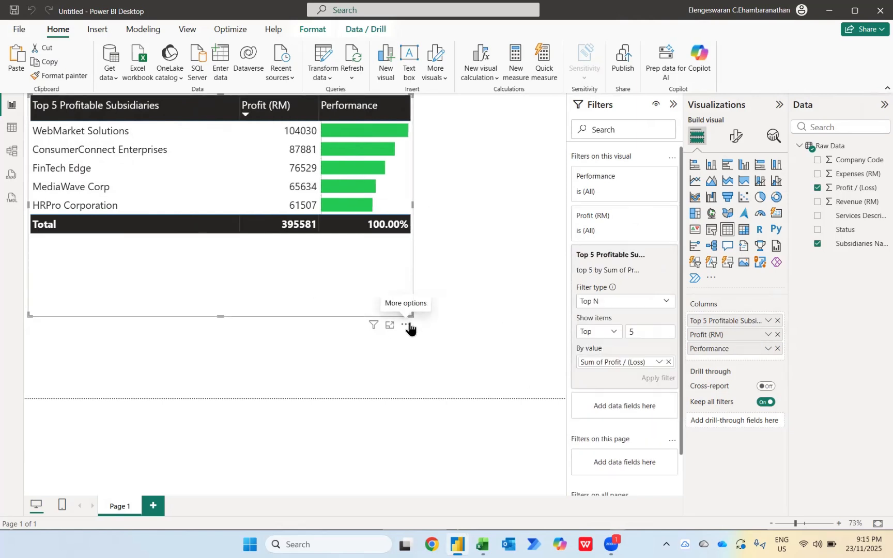
pyautogui.moveTo(412, 318); pyautogui.dragTo(512, 243)
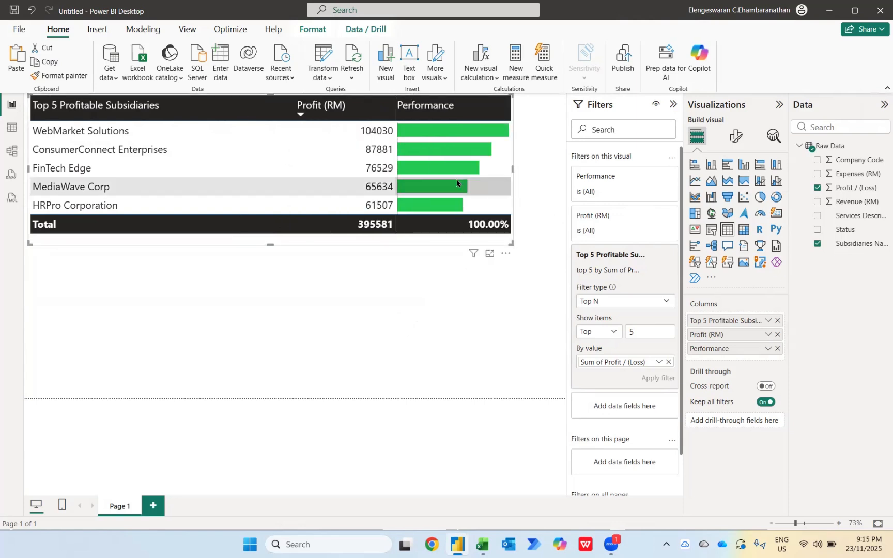
# Step: Format the Profit / (Loss) field with a thousands separator and 2 decimal places
pyautogui.click(851, 192)
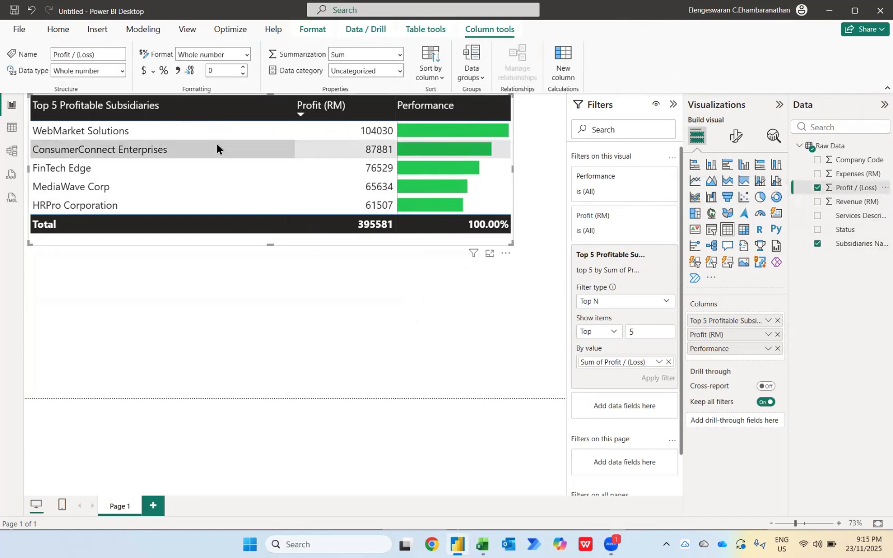
pyautogui.click(178, 71)
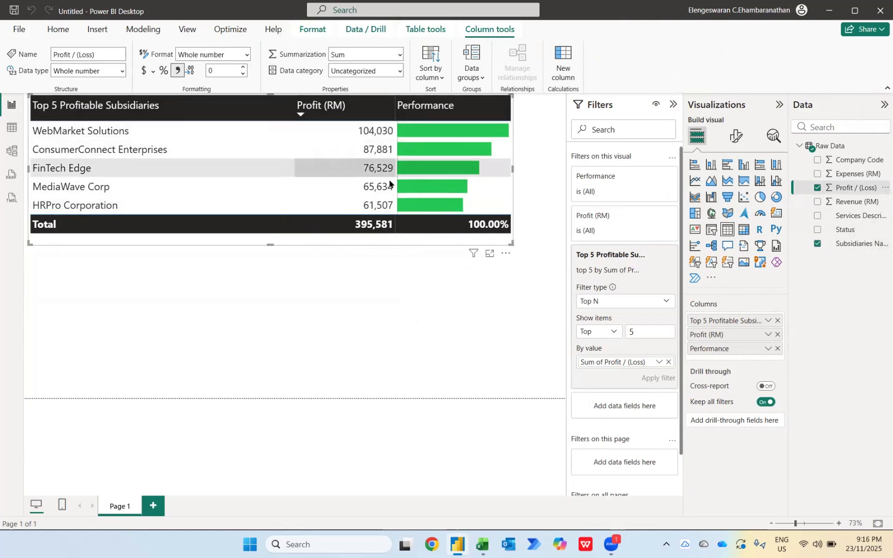
pyautogui.click(231, 72)
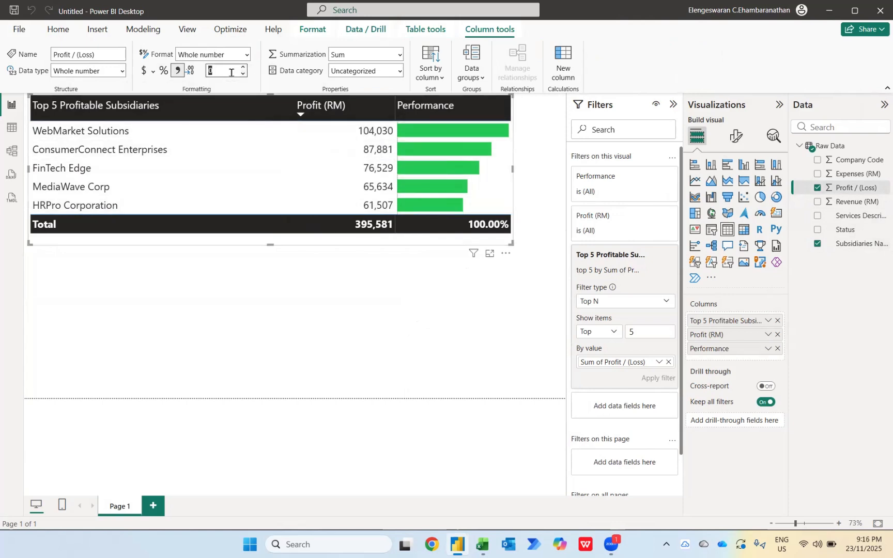
pyautogui.write('2')
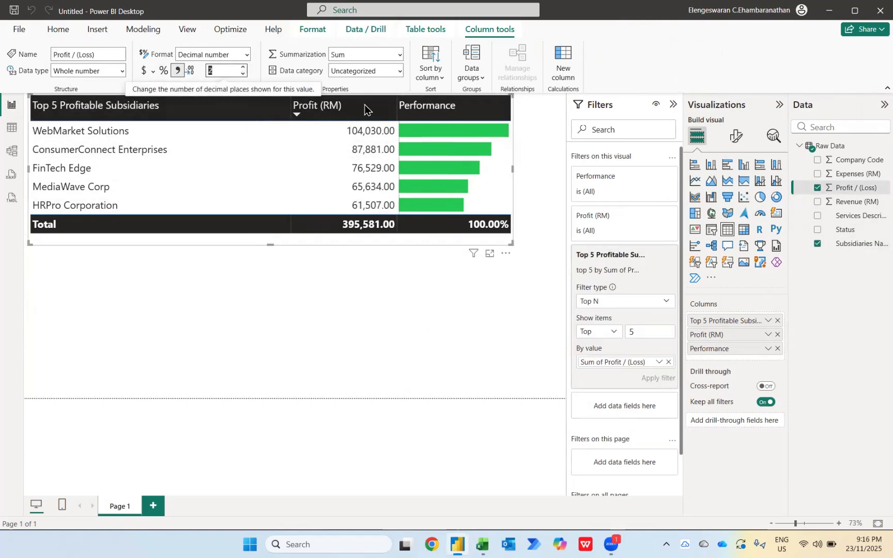
# Step: Centre-align the table's column headers
pyautogui.click(736, 135)
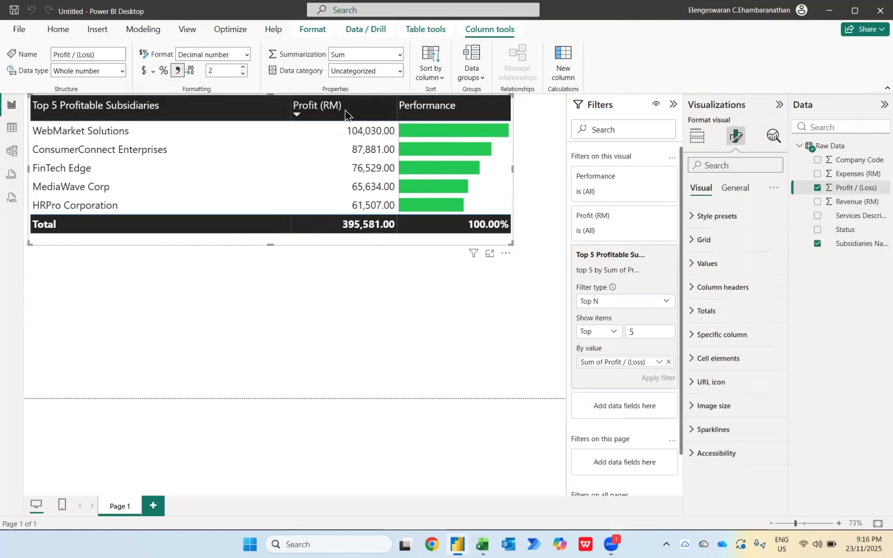
pyautogui.click(703, 287)
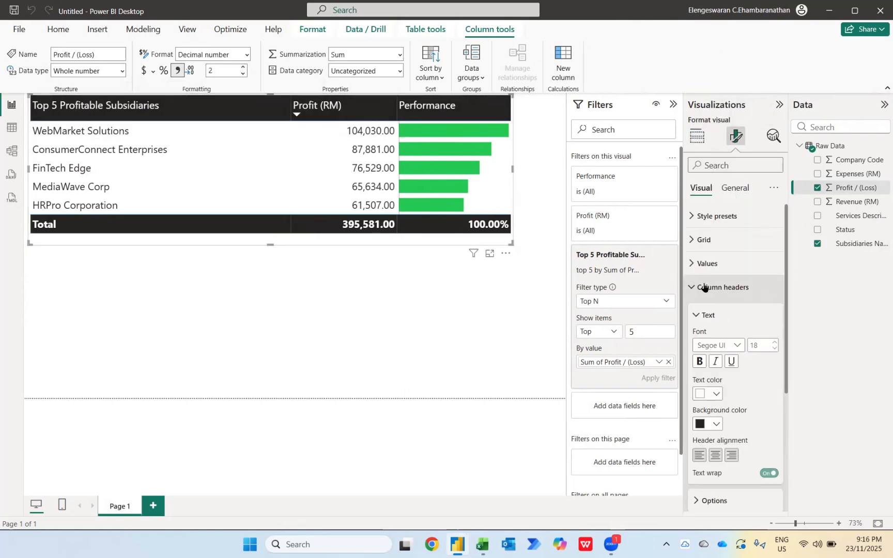
pyautogui.click(718, 459)
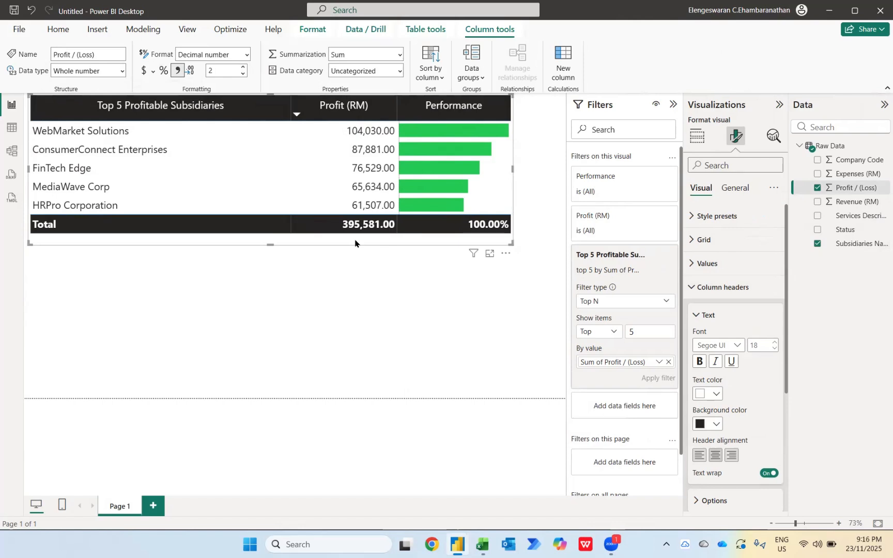
# Step: Duplicate the table visual and place the copy directly below the original
pyautogui.hotkey('ctrl', 'v')
pyautogui.moveTo(355, 241); pyautogui.dragTo(356, 397)
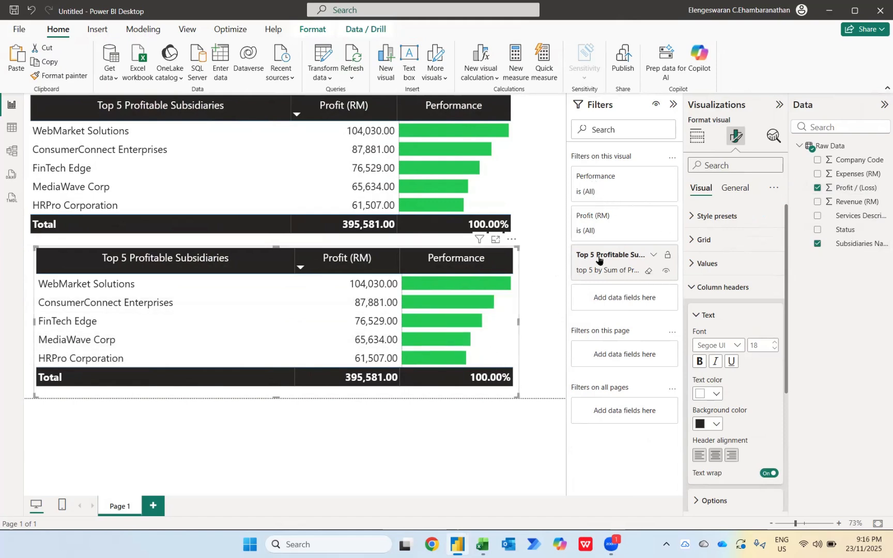
# Step: Change the duplicated table's Top N filter on the subsidiaries field to show the bottom 5 by Sum of Profit / (Loss)
pyautogui.click(652, 255)
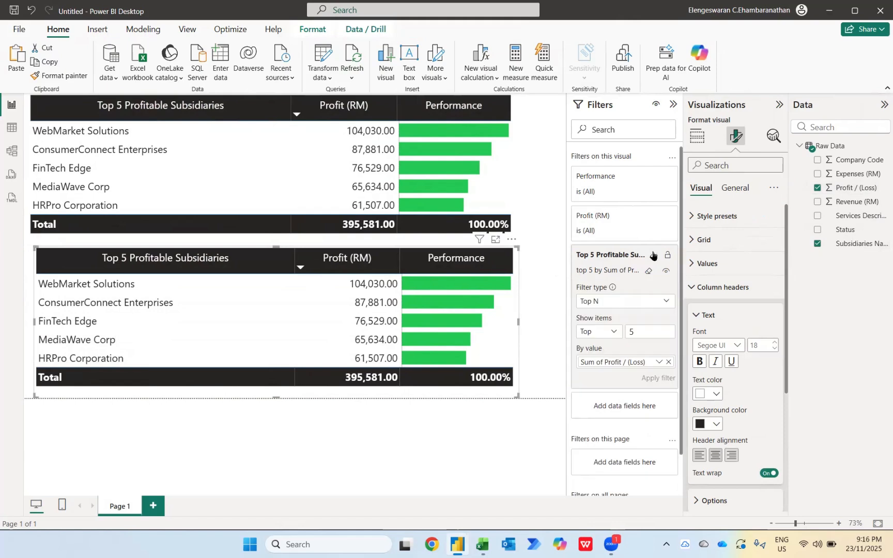
pyautogui.click(614, 333)
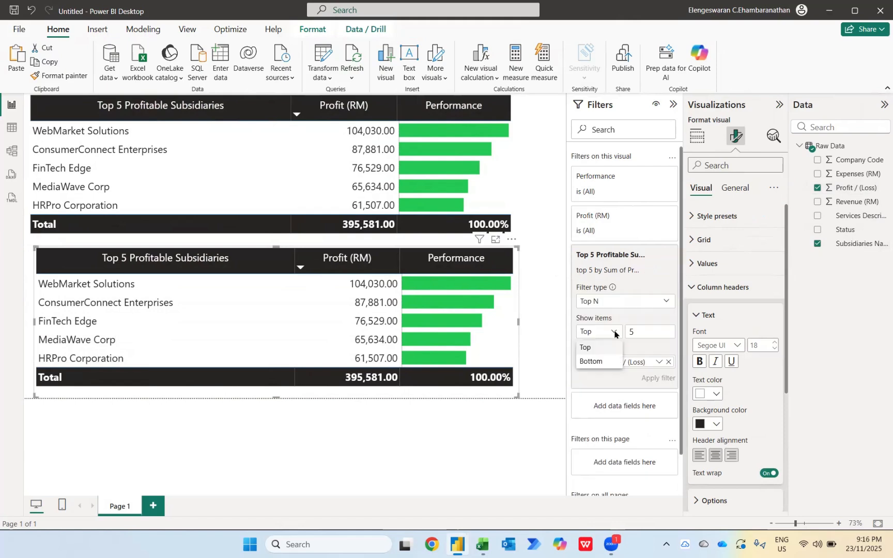
pyautogui.click(601, 360)
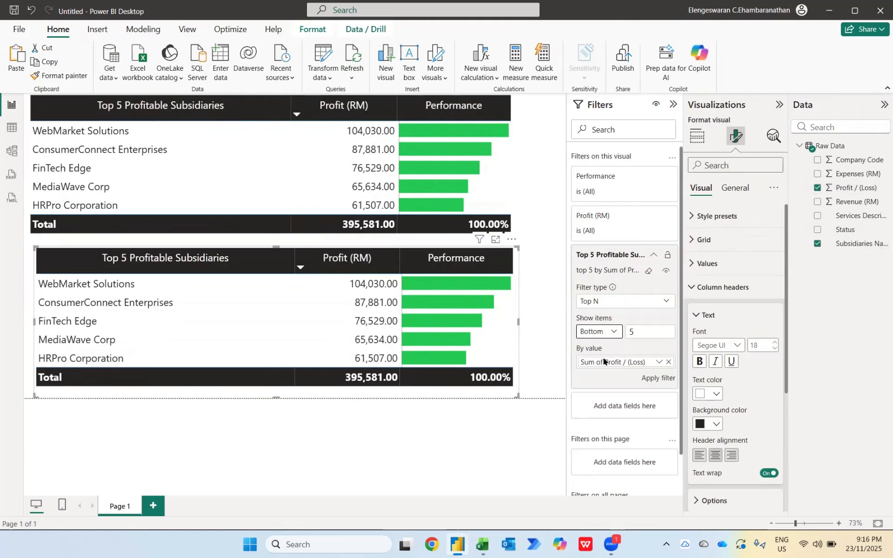
pyautogui.click(655, 379)
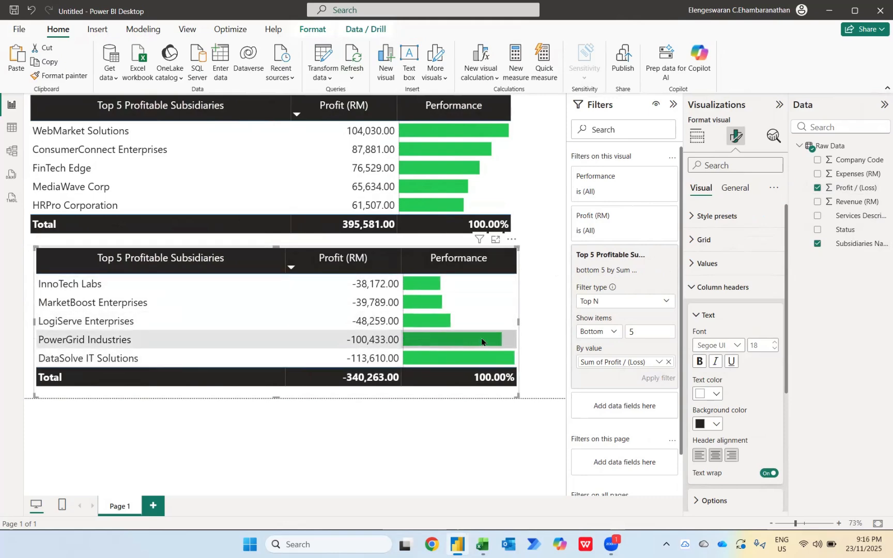
# Step: Set the positive data bar colour of the lower table's Performance column to dark red and sort the table by profit in ascending order
pyautogui.click(695, 293)
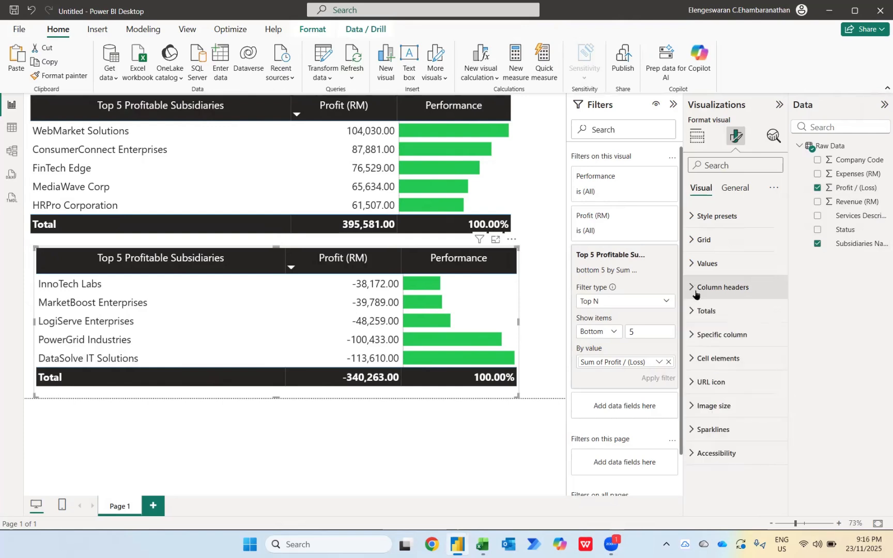
pyautogui.click(712, 359)
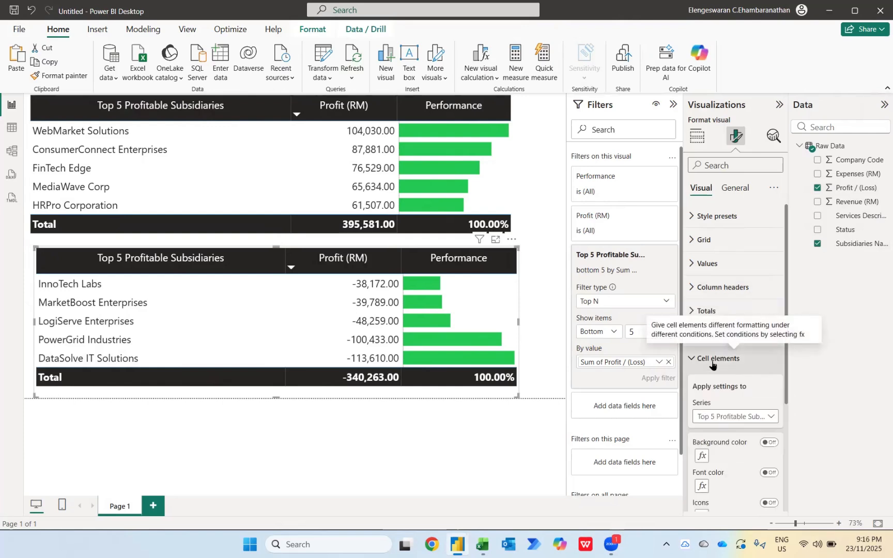
pyautogui.scroll(-2, 712, 362)
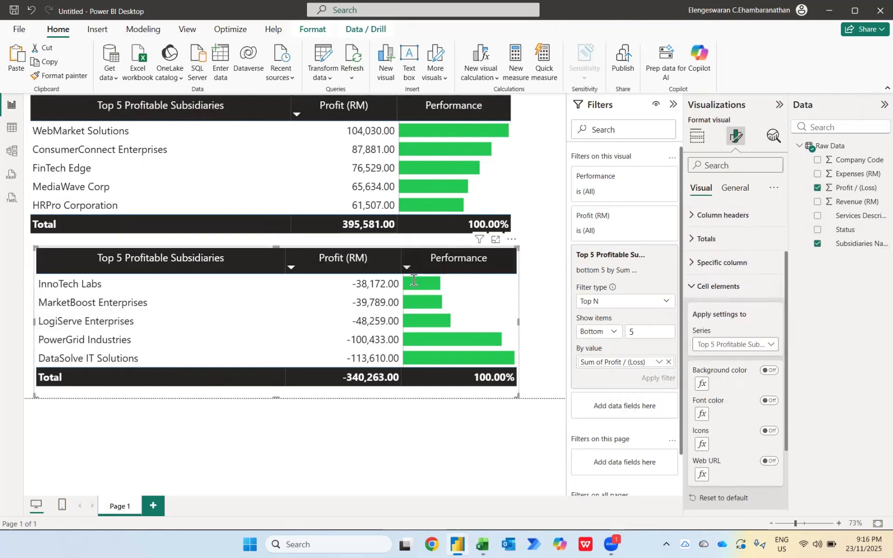
pyautogui.click(717, 346)
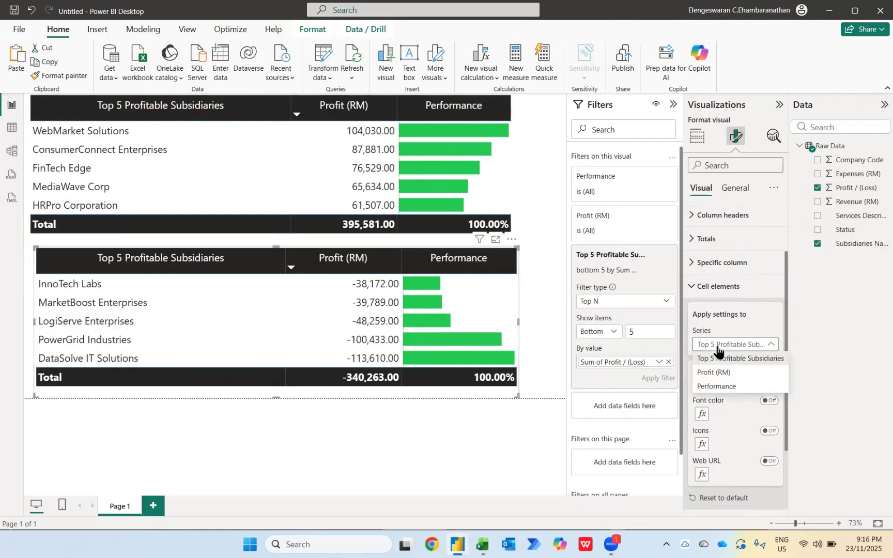
pyautogui.click(718, 387)
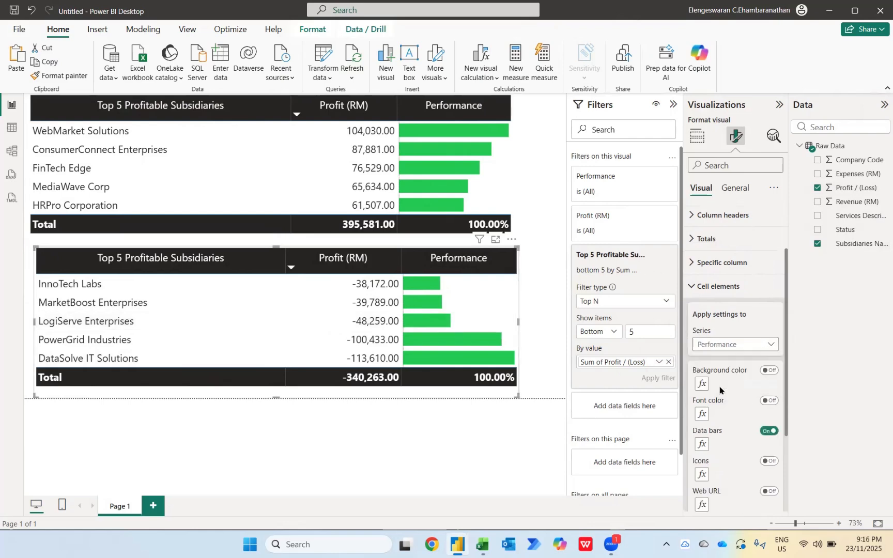
pyautogui.click(702, 446)
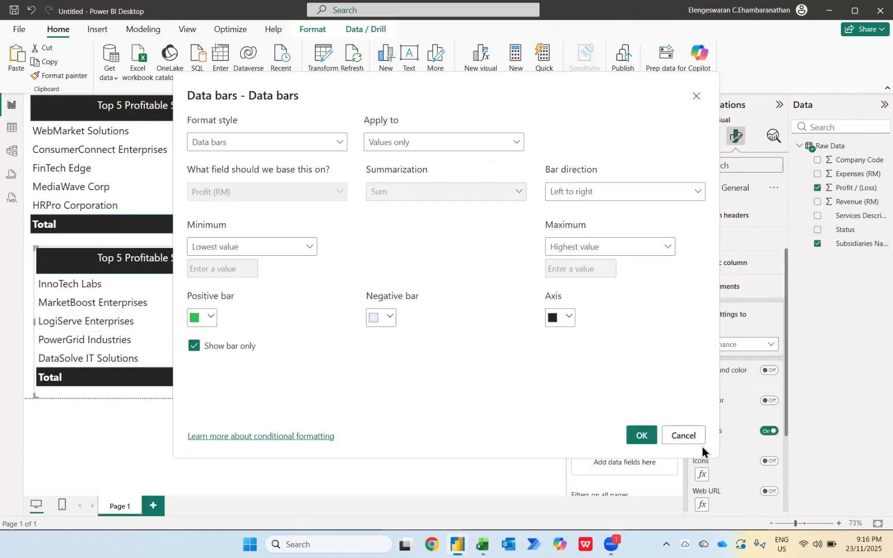
pyautogui.click(212, 317)
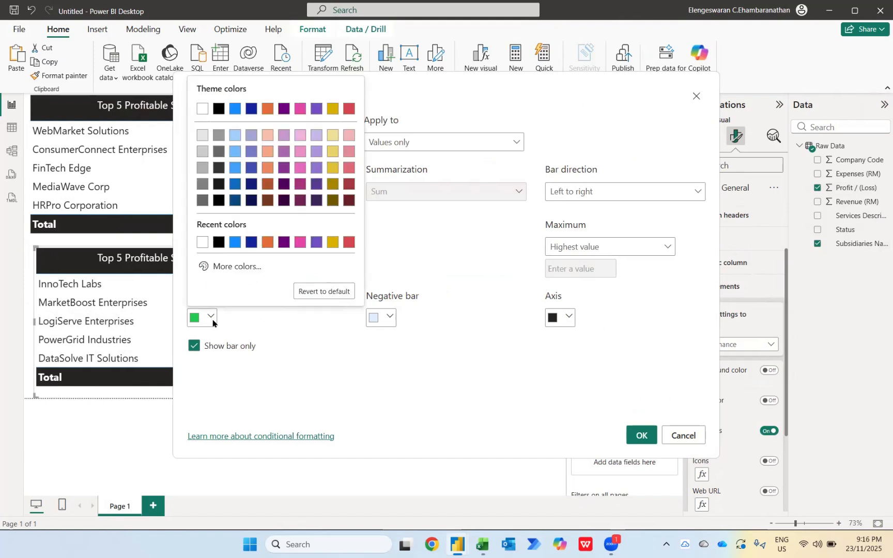
pyautogui.click(350, 184)
pyautogui.click(643, 434)
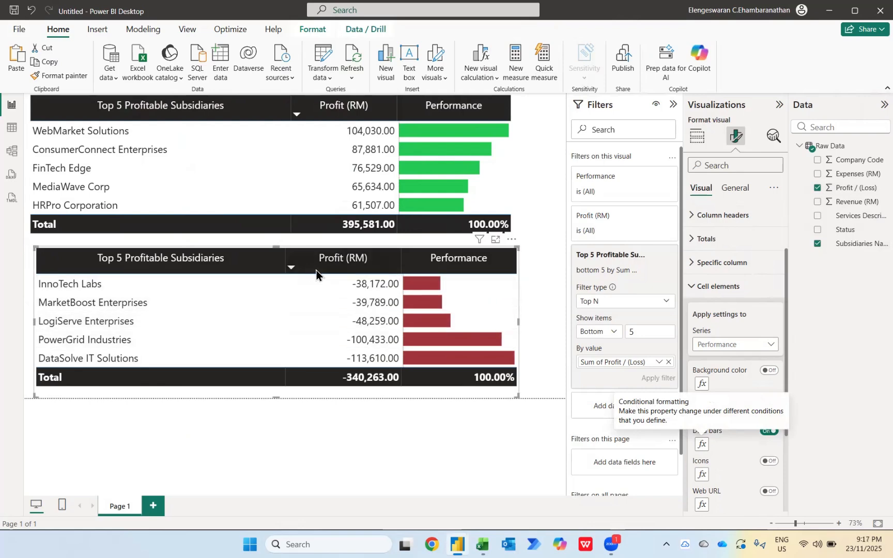
pyautogui.click(293, 270)
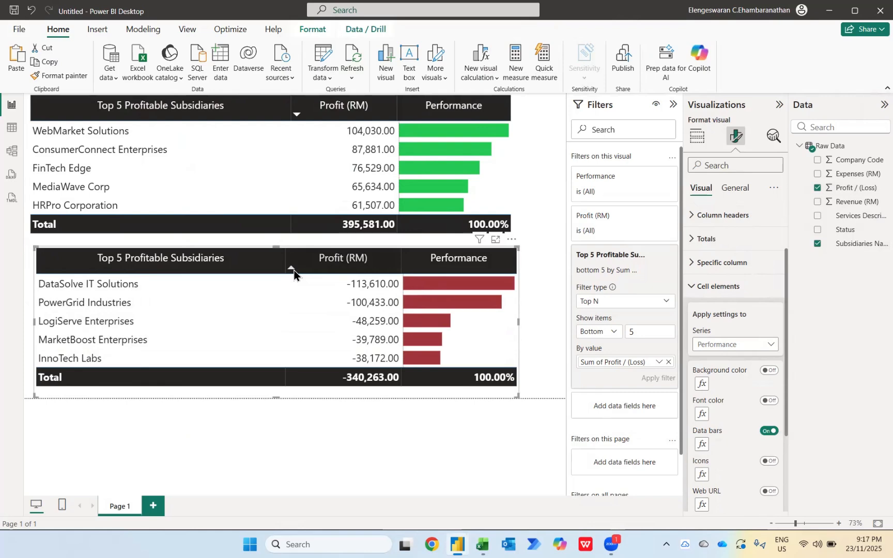
# Step: Rename the lower table's first column as Bottom 5 Loss Subsidiaries
pyautogui.click(697, 137)
pyautogui.doubleClick(703, 322)
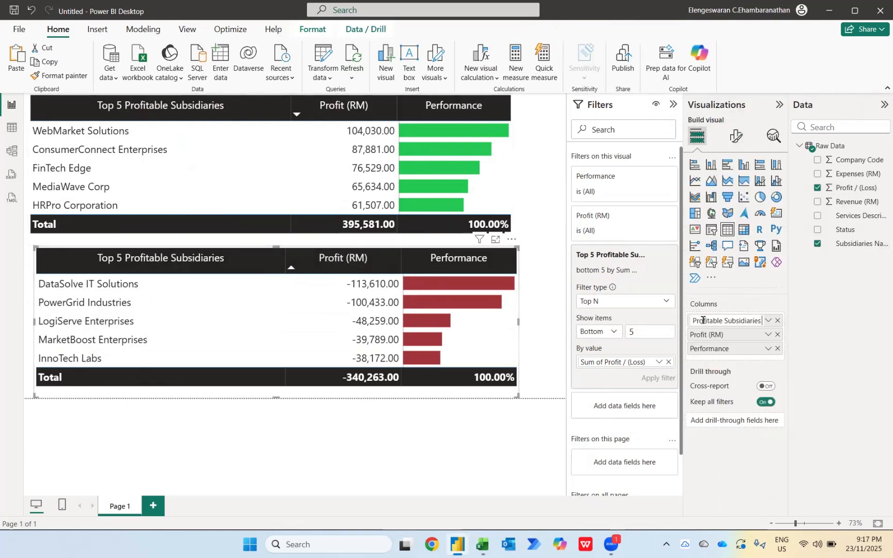
pyautogui.doubleClick(702, 321)
pyautogui.write('Bottom 5')
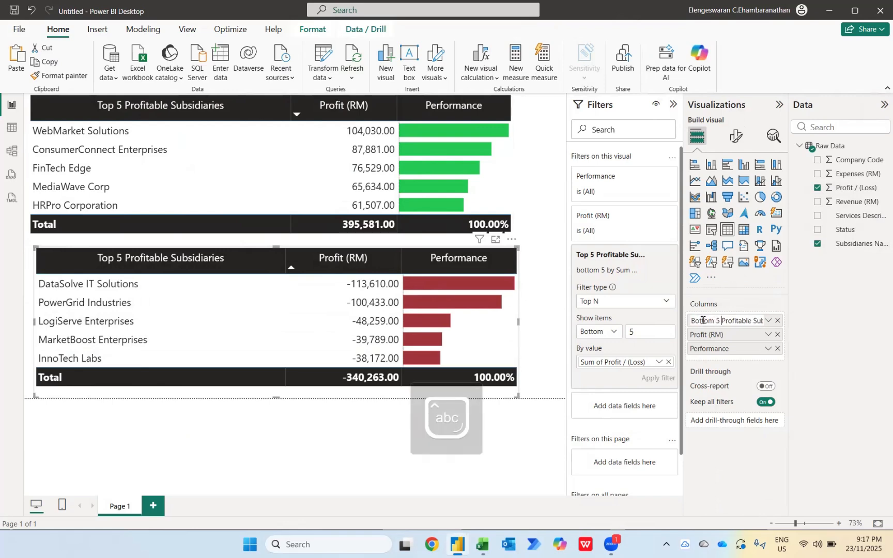
pyautogui.hotkey('ctrl', 'shift', 'Right')
pyautogui.write('Loss')
pyautogui.press('Return')
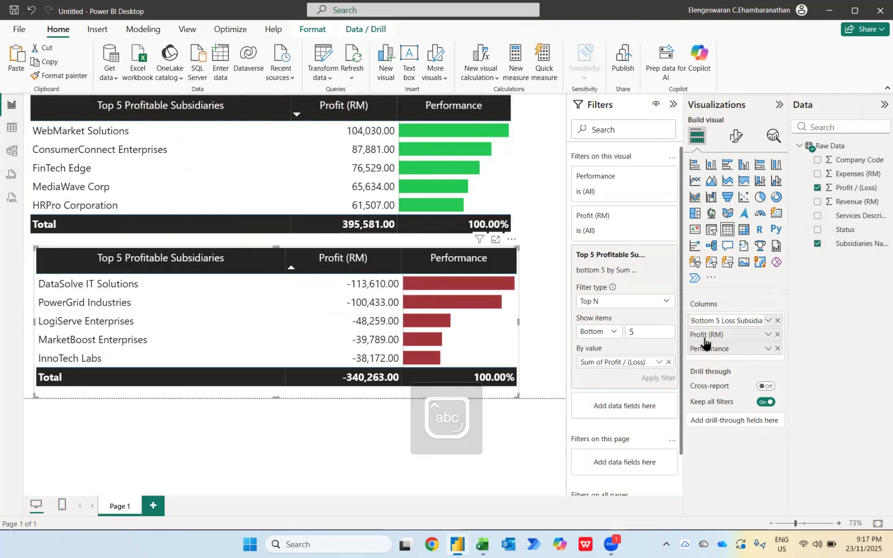
# Step: Rename the lower table's Profit (RM) column as Losses (RM)
pyautogui.doubleClick(714, 335)
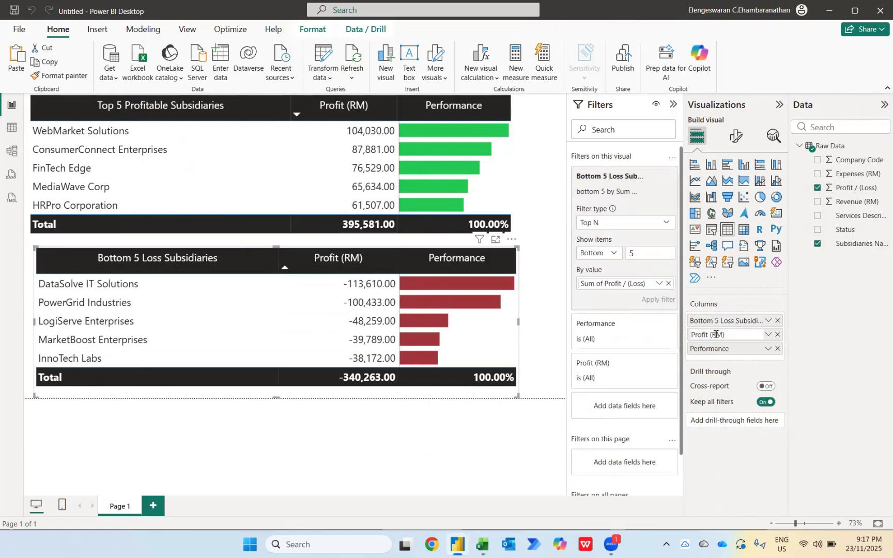
pyautogui.hotkey('shift', 'Home')
pyautogui.press('capslock')
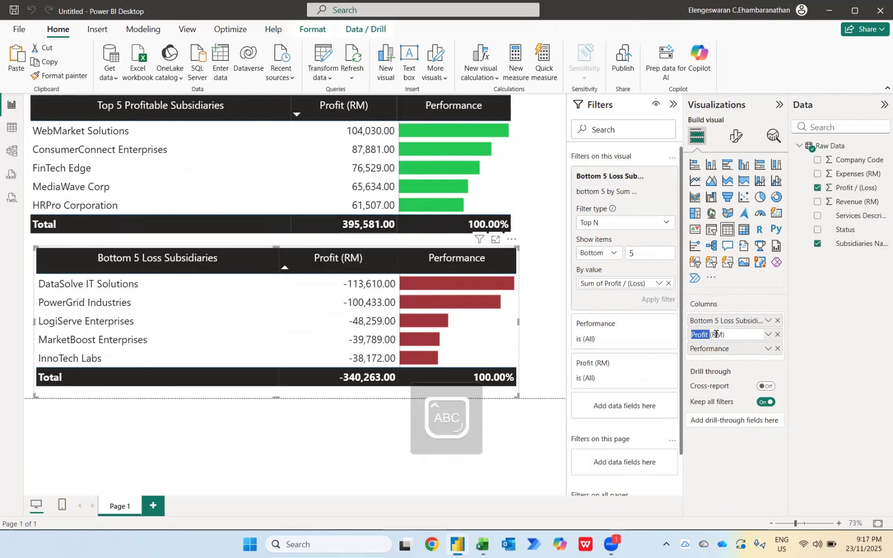
pyautogui.write('L')
pyautogui.press('capslock')
pyautogui.write('osses')
pyautogui.press('Return')
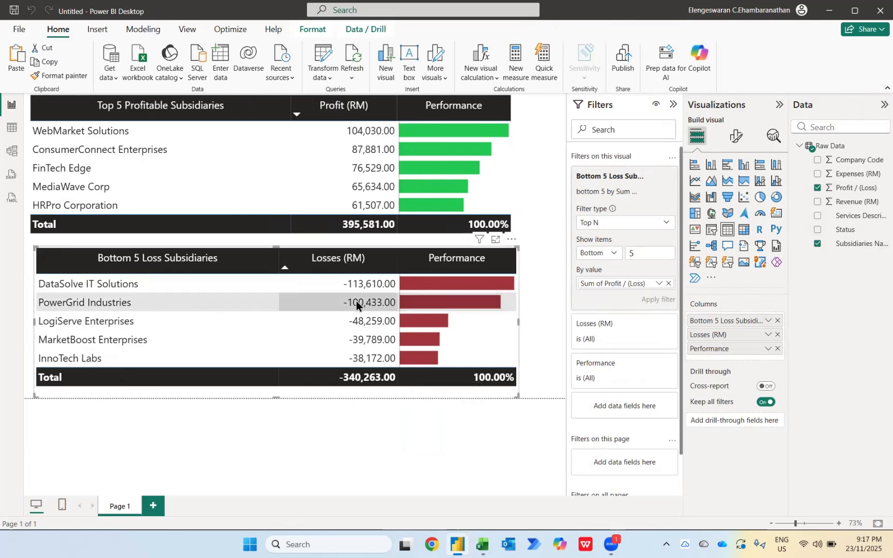
# Step: In the model view, switch the Profit / (Loss) field's format to Custom, keeping the Whole number data type
pyautogui.click(12, 153)
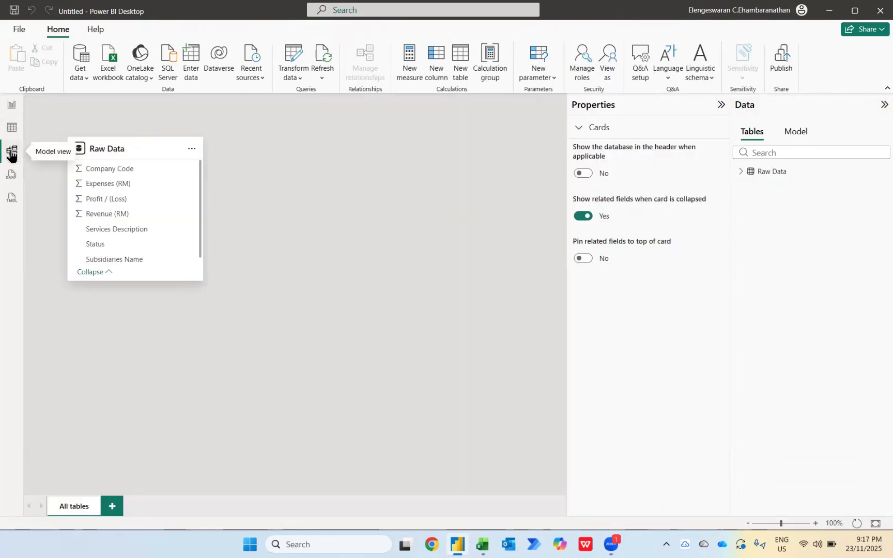
pyautogui.click(111, 203)
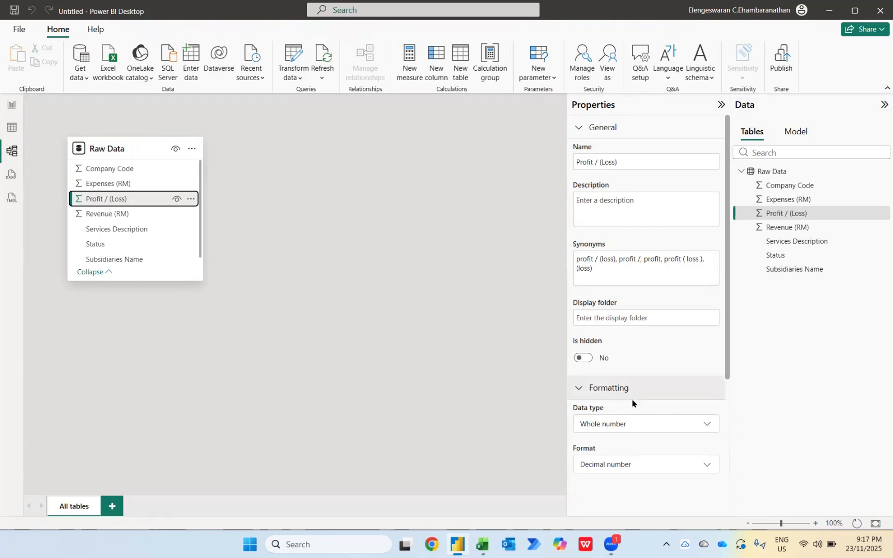
pyautogui.click(617, 422)
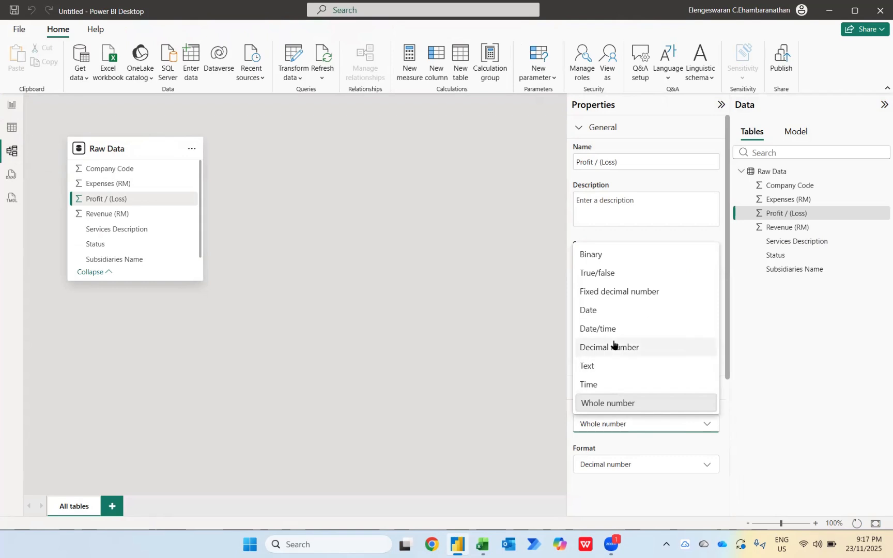
pyautogui.click(611, 462)
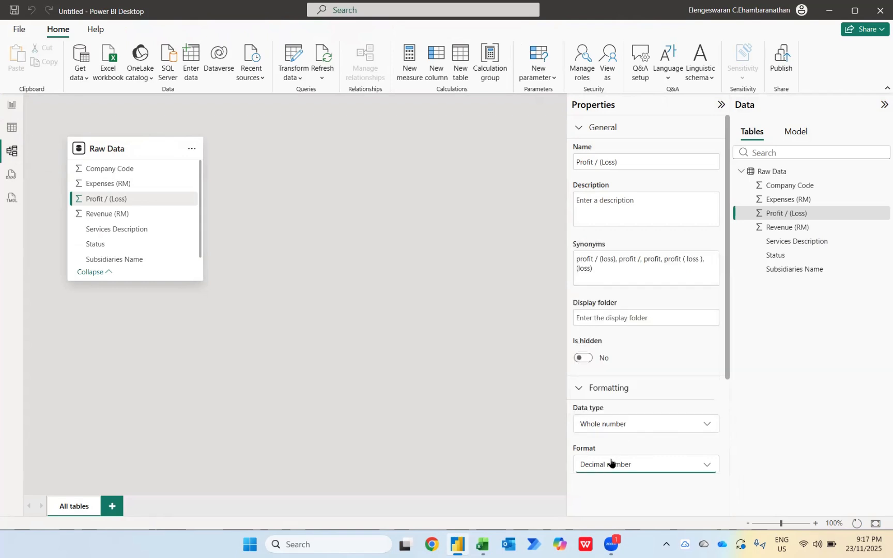
pyautogui.click(611, 461)
pyautogui.scroll(-1, 618, 371)
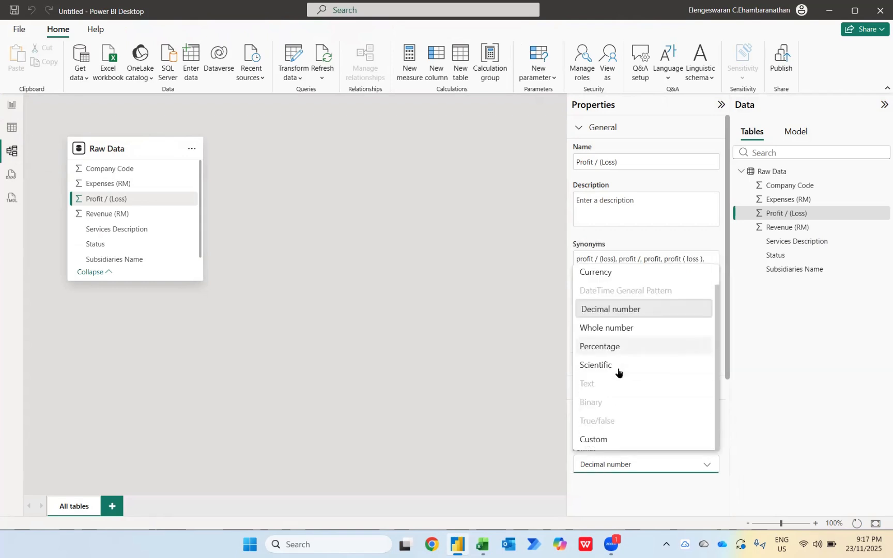
pyautogui.click(605, 442)
pyautogui.scroll(-3, 606, 442)
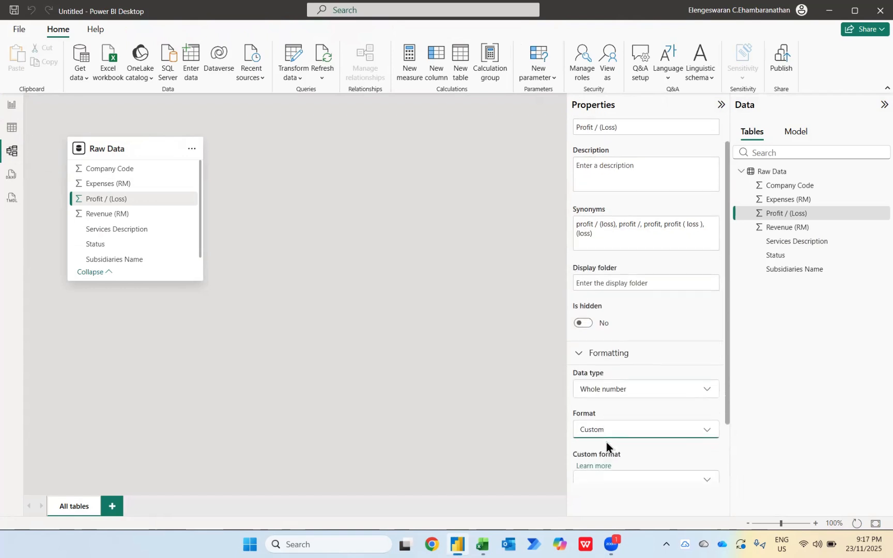
# Step: Set the Profit / (Loss) field's custom format code to #,0;(#,0) and return to the report view
pyautogui.click(600, 430)
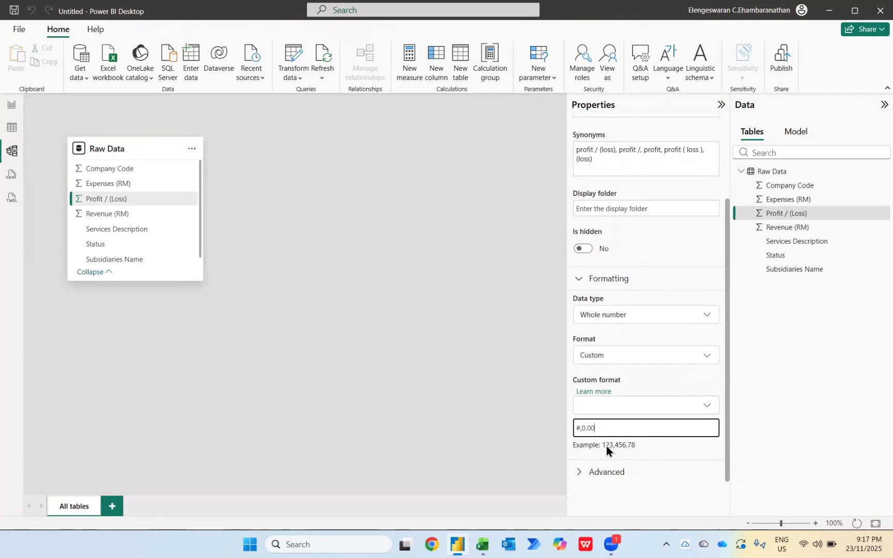
pyautogui.hotkey('ctrl', 'a')
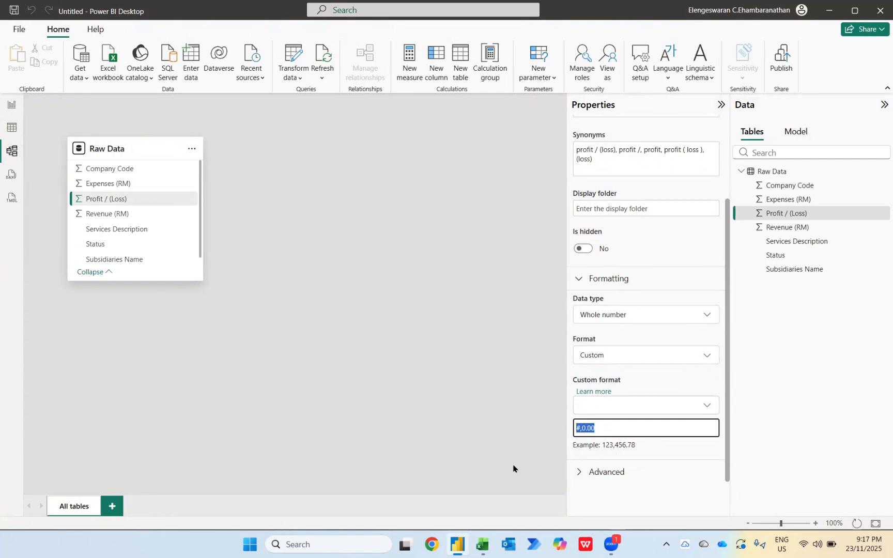
pyautogui.write('#,0;(#,0)')
pyautogui.press('Return')
pyautogui.moveTo(583, 425); pyautogui.dragTo(569, 429)
pyautogui.click(9, 110)
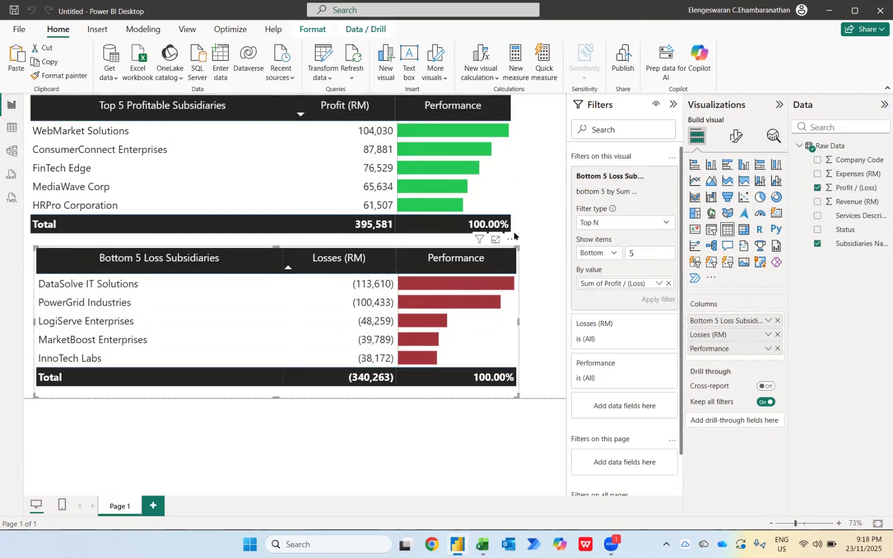
# Step: Turn off the totals row in the Top 5 Profitable Subsidiaries table and shorten the visual to fit its rows
pyautogui.click(393, 233)
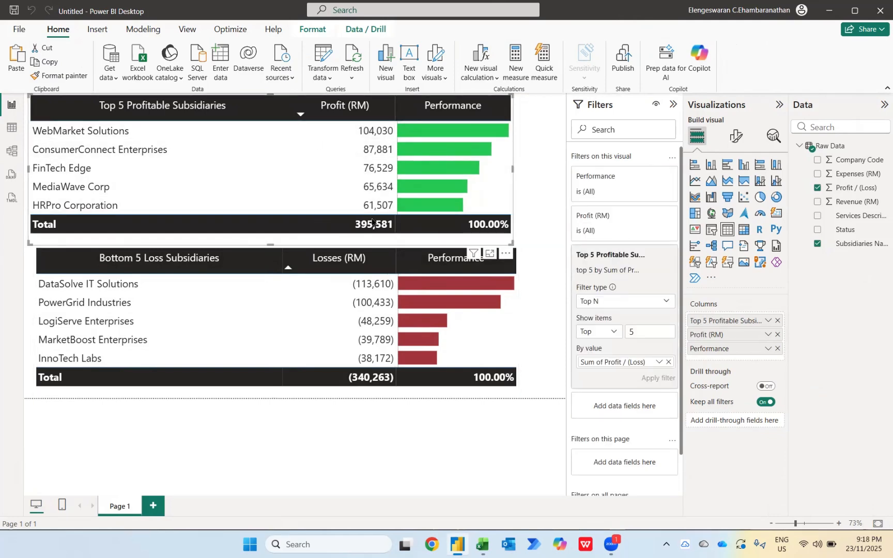
pyautogui.click(739, 143)
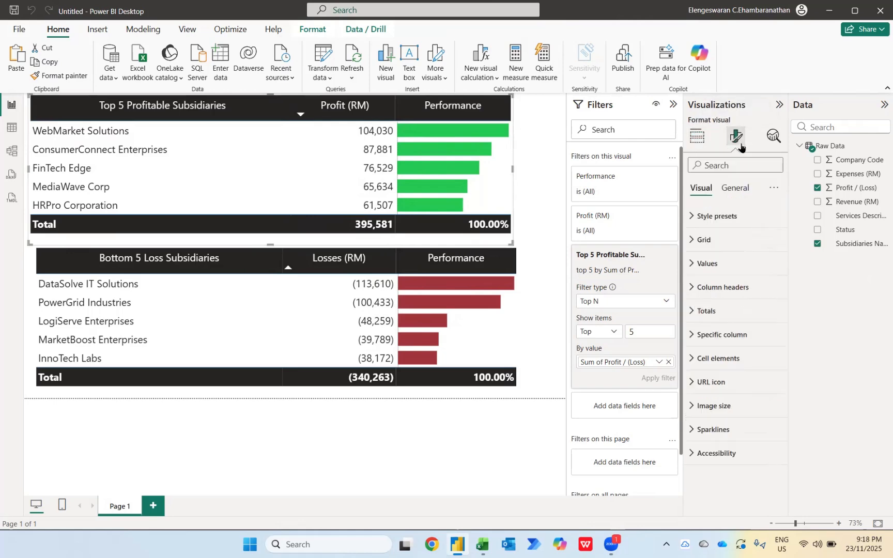
pyautogui.click(739, 315)
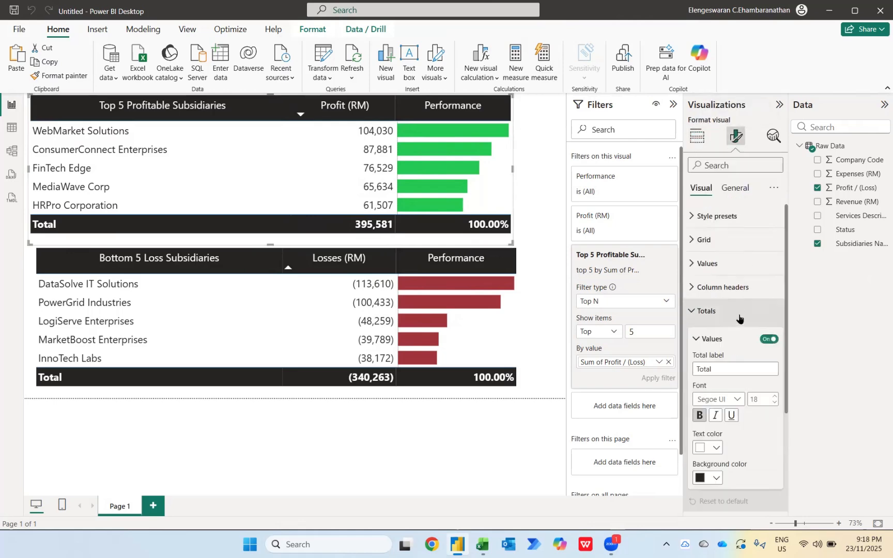
pyautogui.click(767, 339)
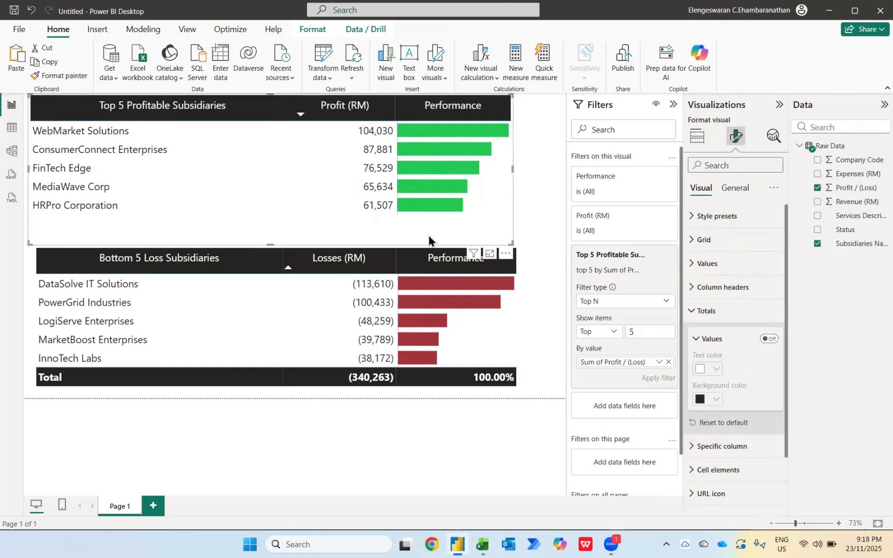
pyautogui.moveTo(273, 240); pyautogui.dragTo(275, 222)
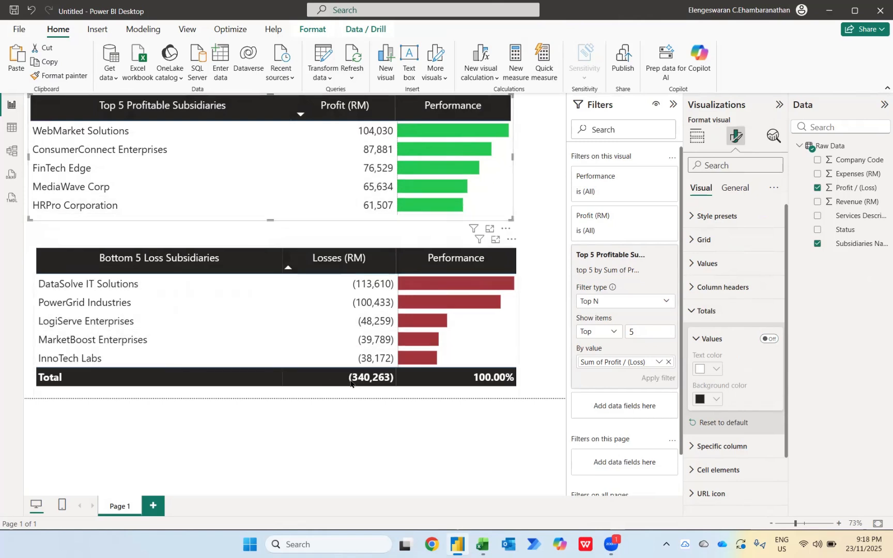
# Step: Turn off the totals row in the Bottom 5 Loss Subsidiaries table
pyautogui.click(413, 393)
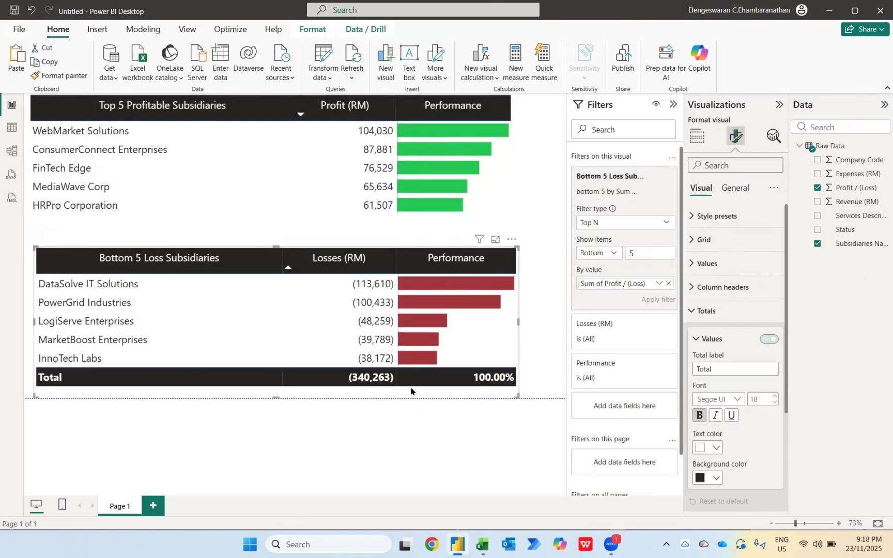
pyautogui.click(768, 339)
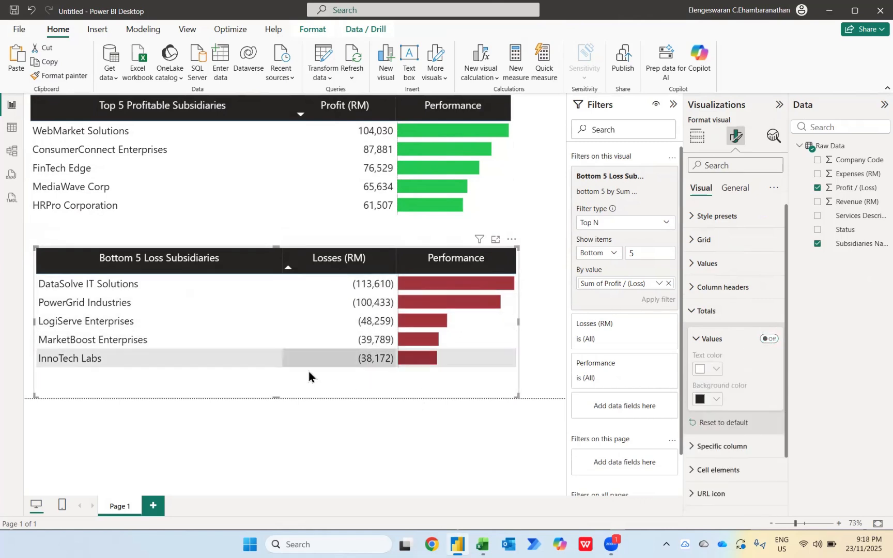